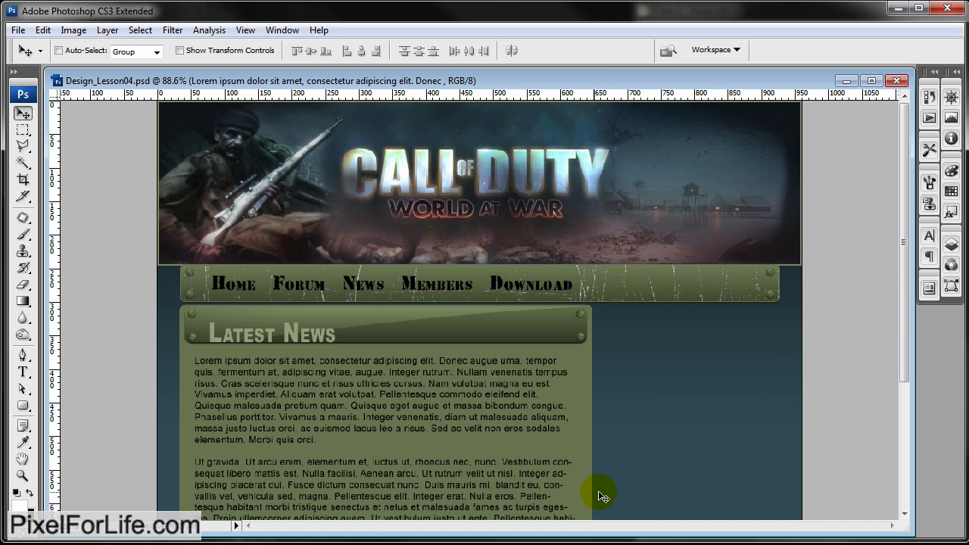
Add a new empty Layer 15 and make it the working layer.
{"action": "left_click", "coordinate": [951, 249]}
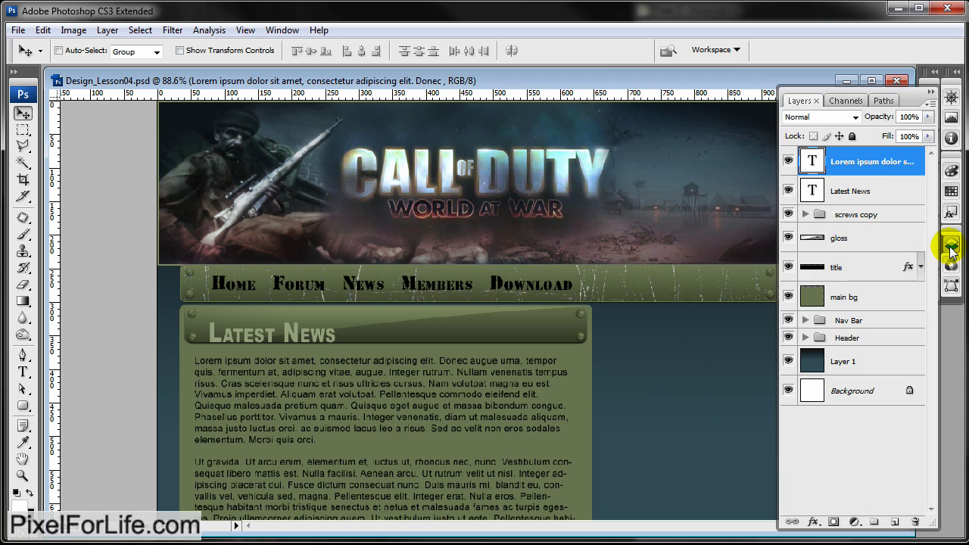
{"action": "left_click", "coordinate": [892, 522]}
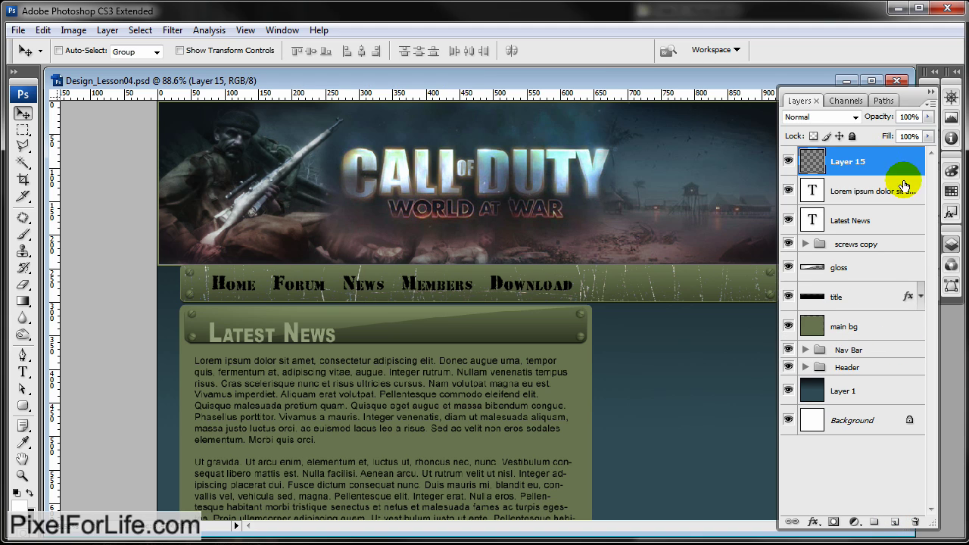
{"action": "left_click", "coordinate": [931, 93]}
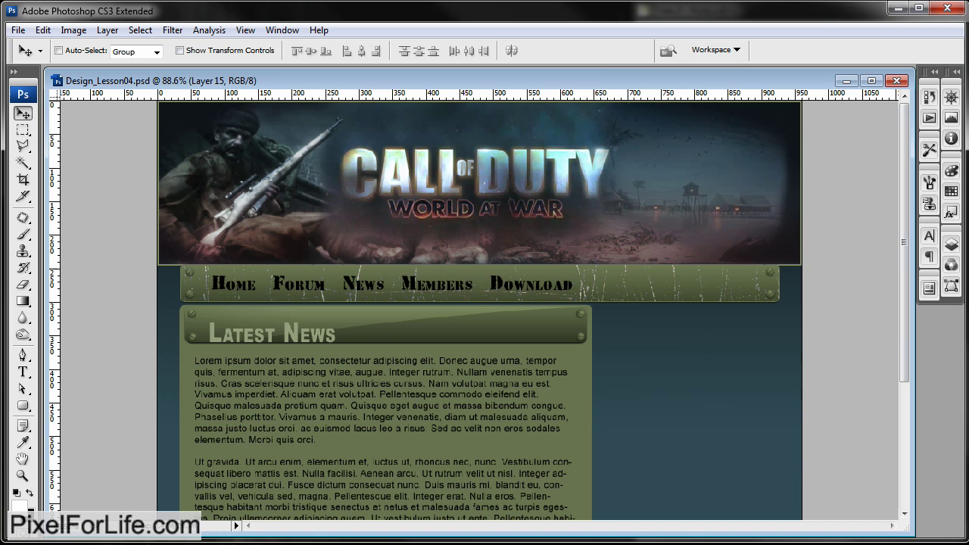
Draw a 10 px-radius rounded-rectangle path in the column right of the Latest News box.
{"action": "right_click", "coordinate": [25, 409]}
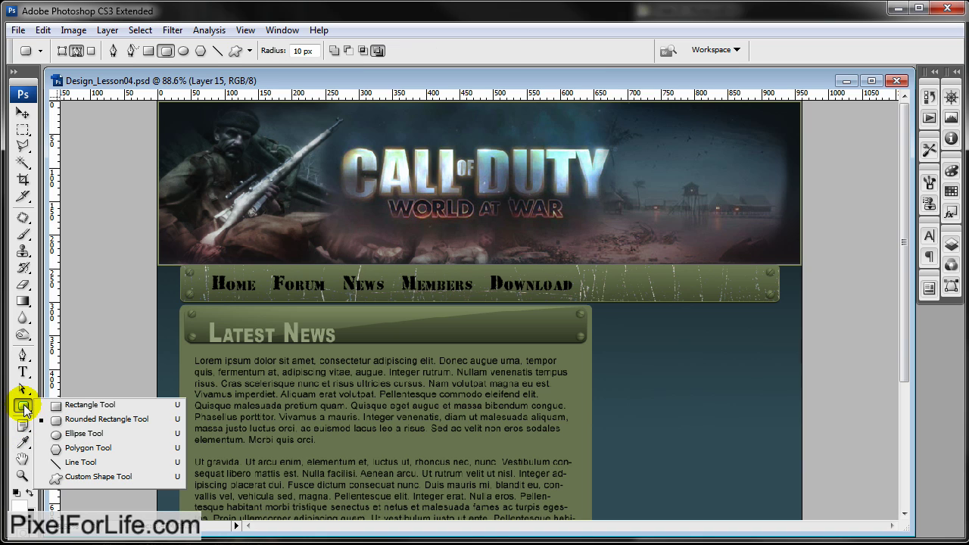
{"action": "left_click", "coordinate": [72, 421]}
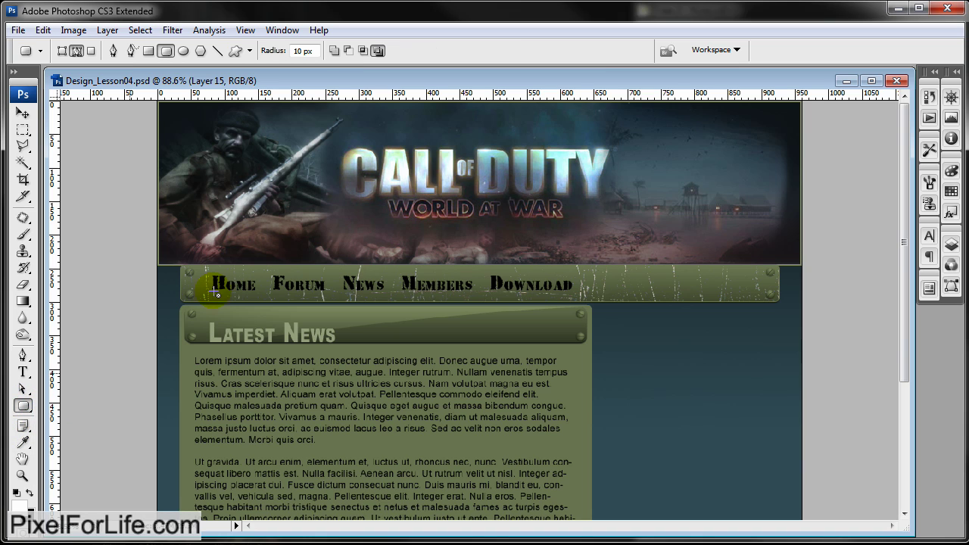
{"action": "left_click", "coordinate": [305, 50]}
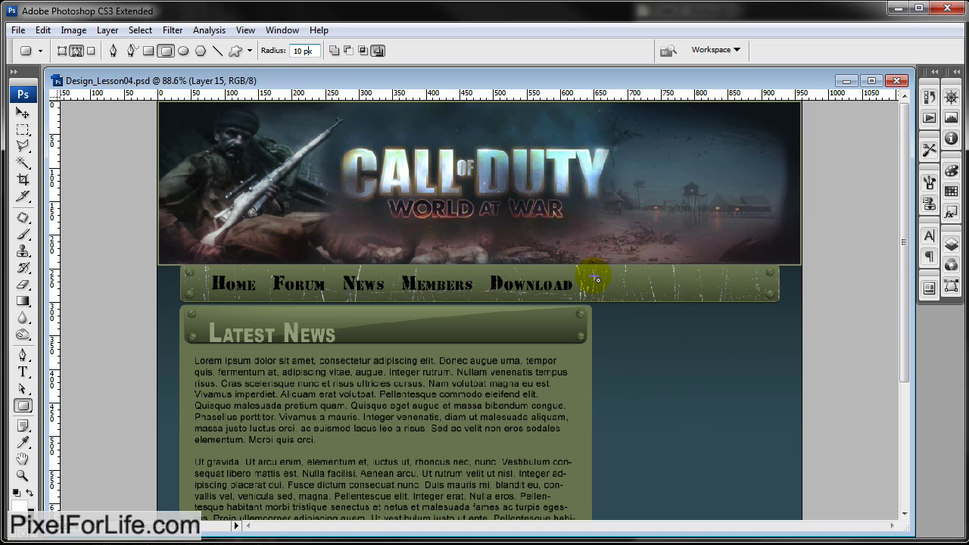
{"action": "left_click_drag", "start_coordinate": [597, 279], "coordinate": [777, 496]}
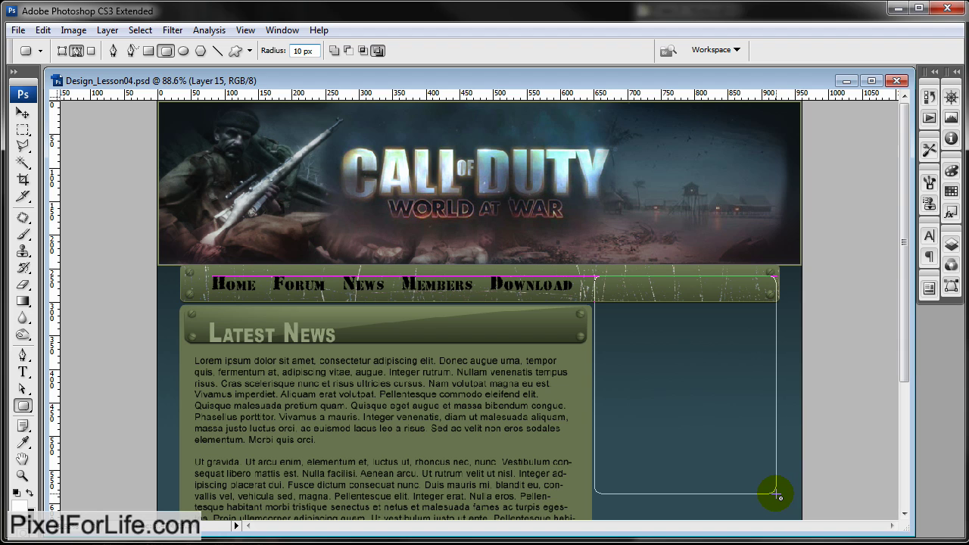
{"action": "left_click_drag", "start_coordinate": [775, 494], "coordinate": [776, 494]}
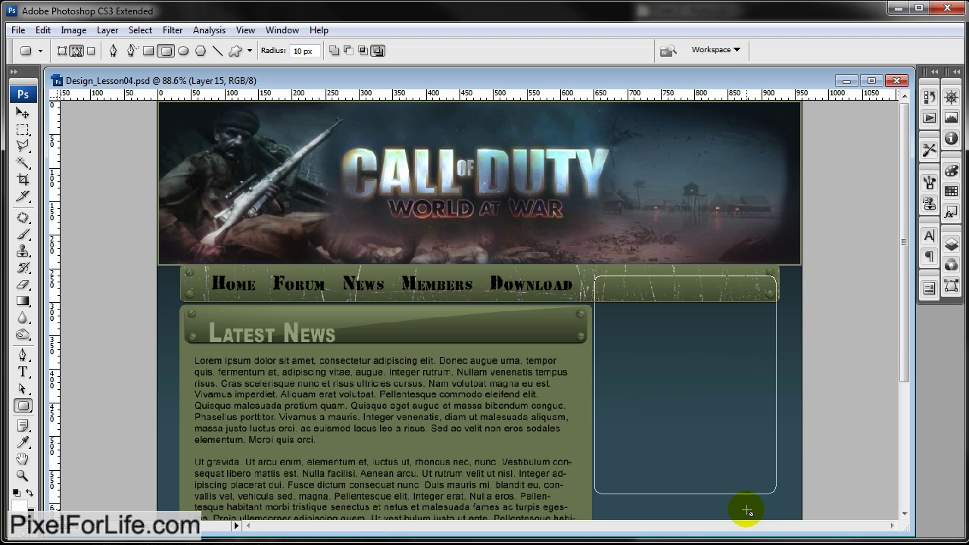
Load the rounded-rectangle Work Path as a selection and fill it white on Layer 15.
{"action": "left_click", "coordinate": [950, 215]}
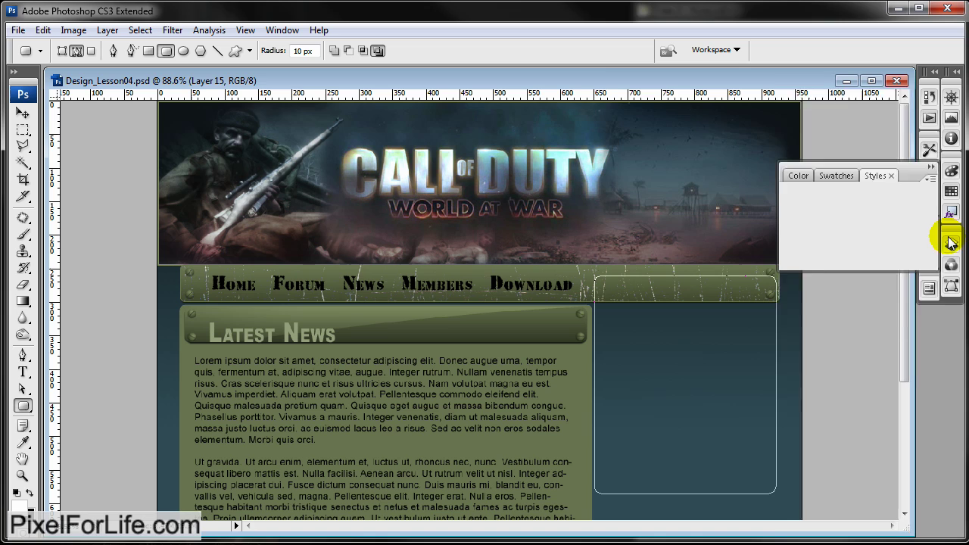
{"action": "left_click", "coordinate": [951, 244]}
{"action": "left_click", "coordinate": [886, 105]}
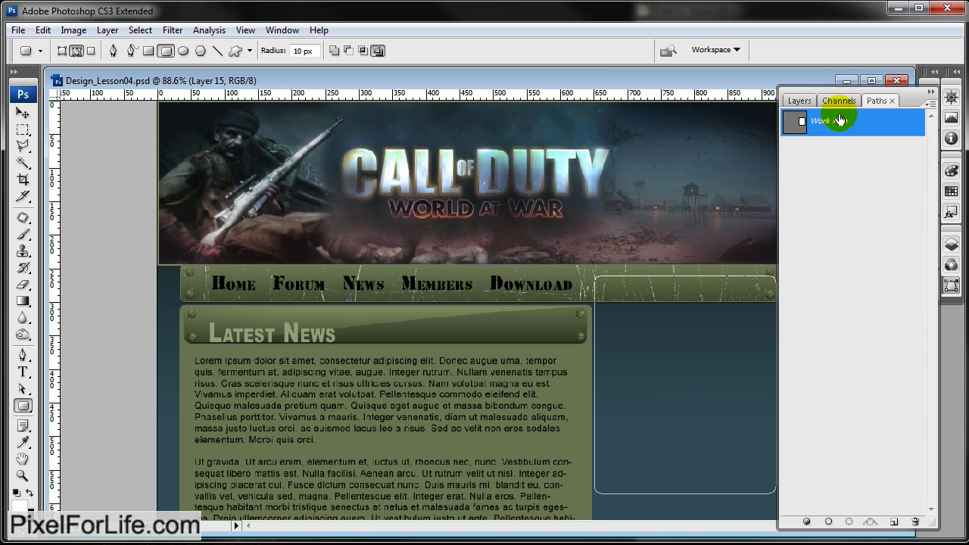
{"action": "left_click", "coordinate": [800, 121], "text": "ctrl"}
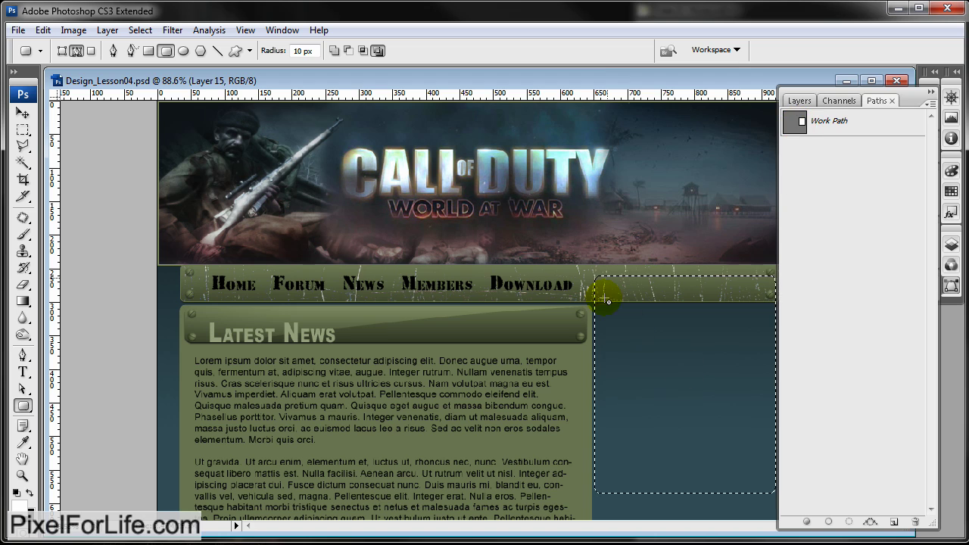
{"action": "left_click", "coordinate": [799, 100]}
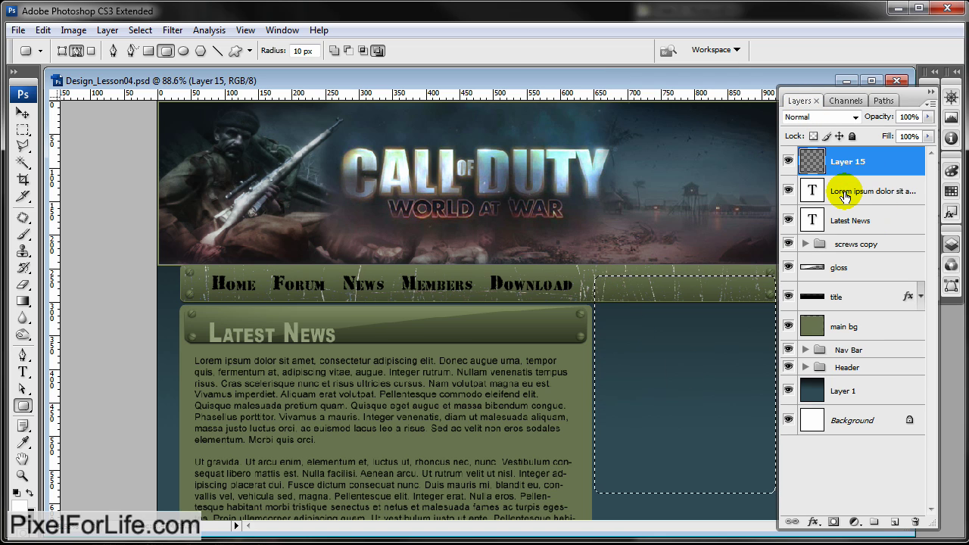
{"action": "key", "text": "ctrl+BackSpace"}
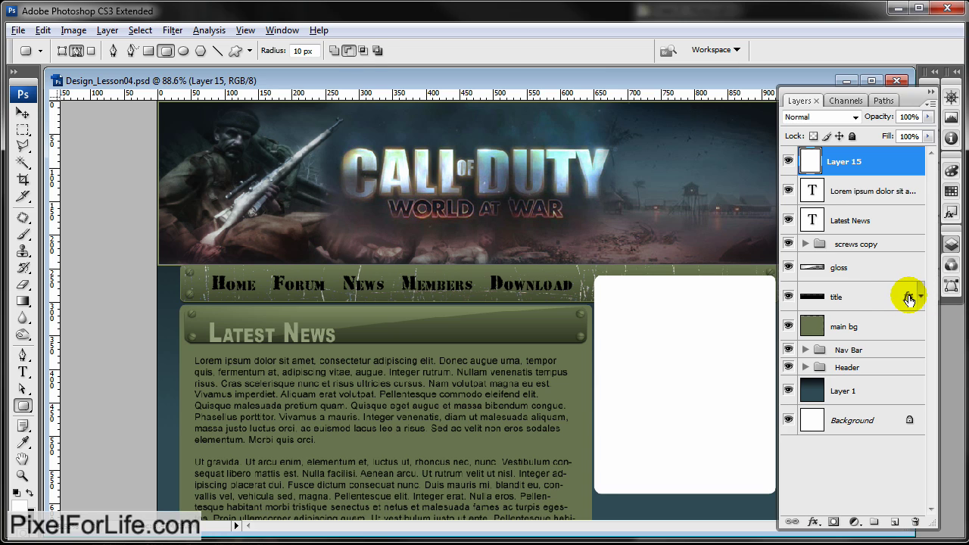
Copy the title bar layer's green gradient effects onto Layer 15's white box.
{"action": "left_click", "coordinate": [862, 296]}
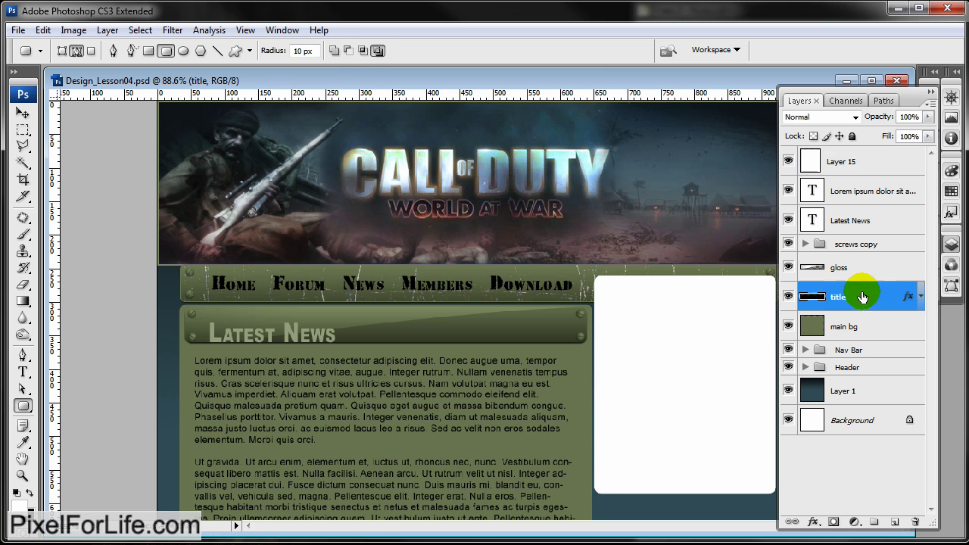
{"action": "left_click", "coordinate": [788, 296]}
{"action": "left_click", "coordinate": [788, 296]}
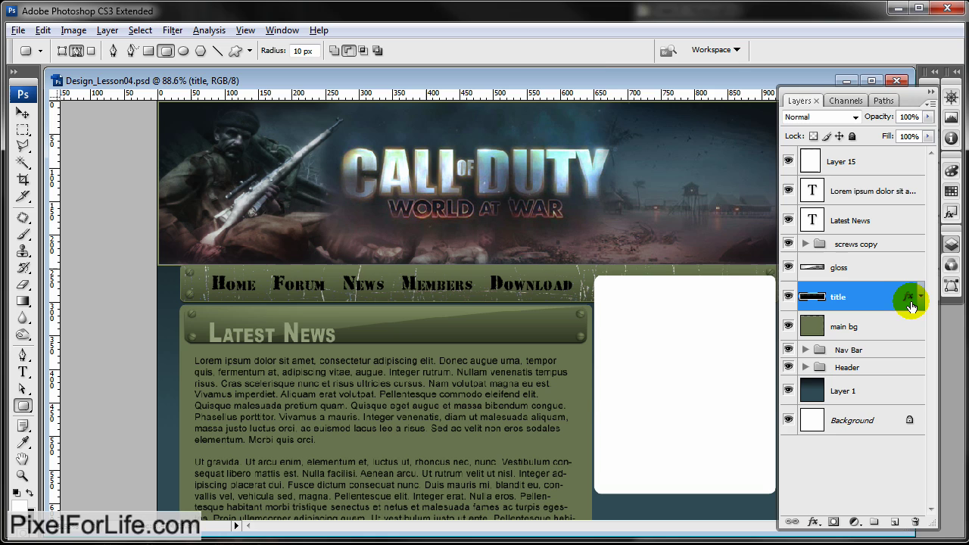
{"action": "left_click_drag", "start_coordinate": [909, 302], "coordinate": [895, 170]}
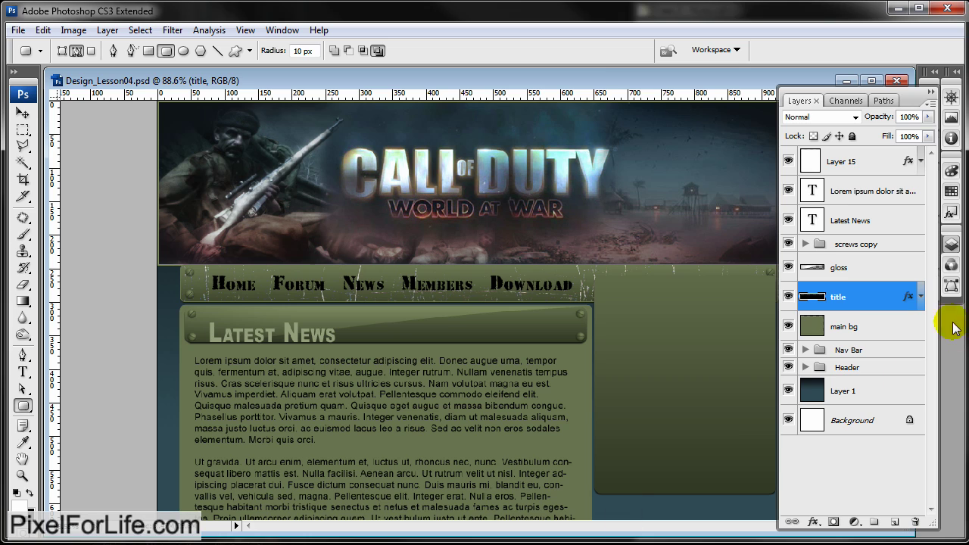
{"action": "left_click", "coordinate": [886, 165]}
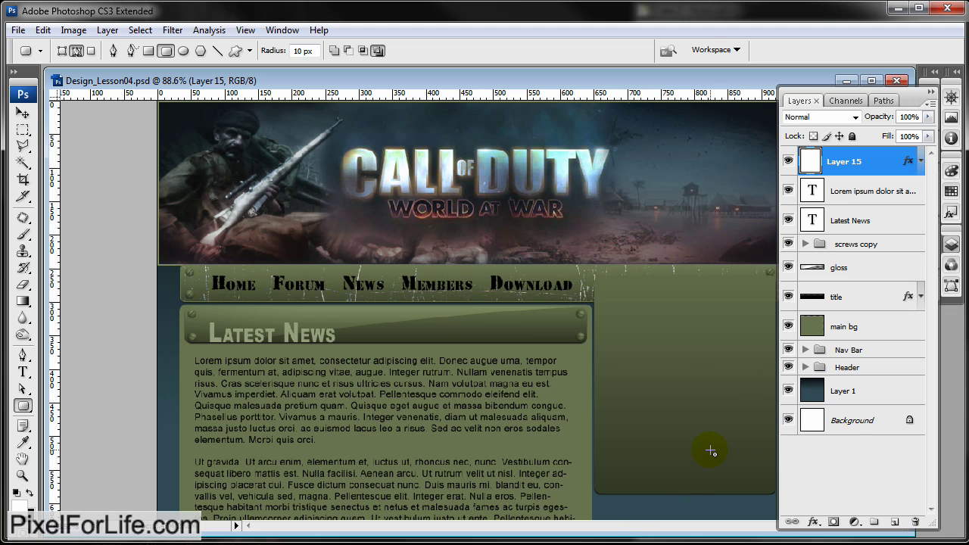
Add Layer 16 and draw a closed curved pen path arcing over the banner and down the sidebar.
{"action": "left_click", "coordinate": [894, 522]}
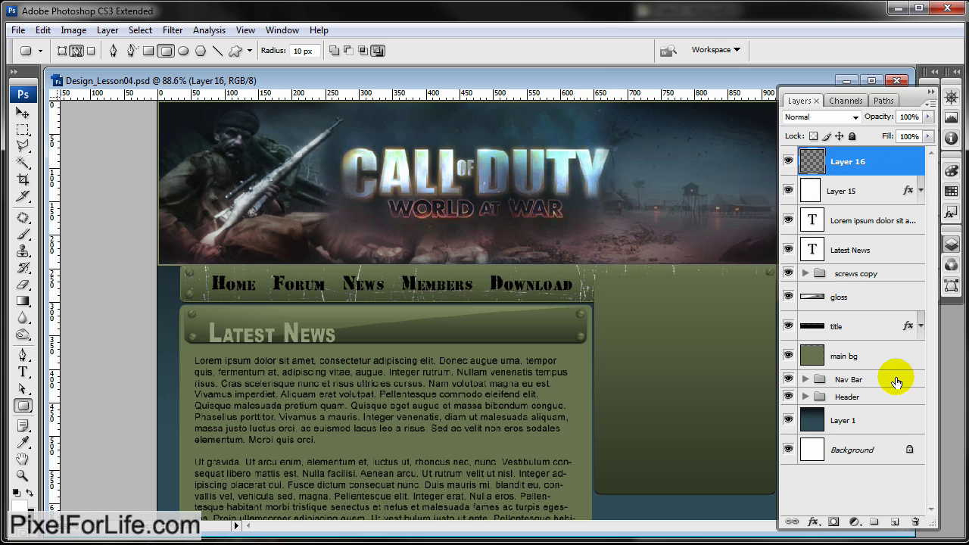
{"action": "left_click", "coordinate": [930, 94]}
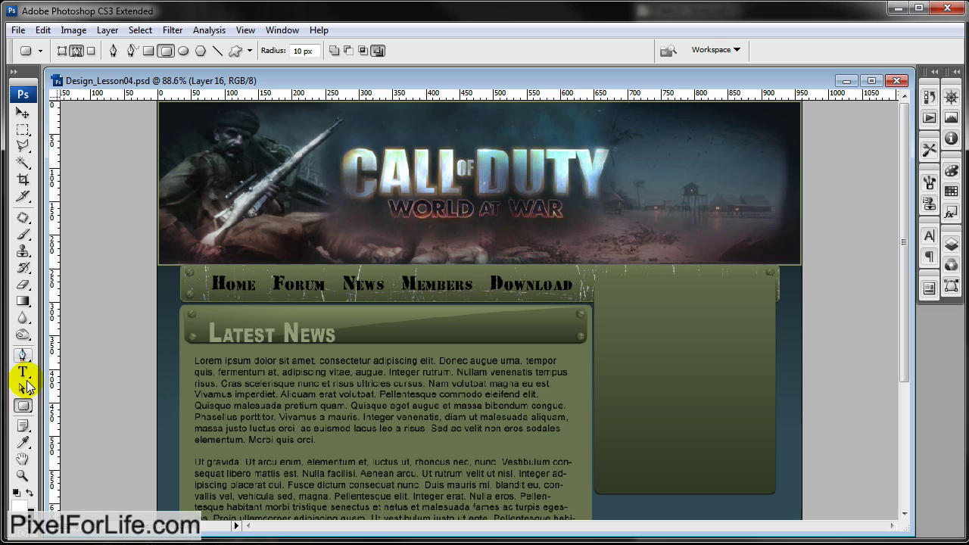
{"action": "left_click", "coordinate": [22, 356]}
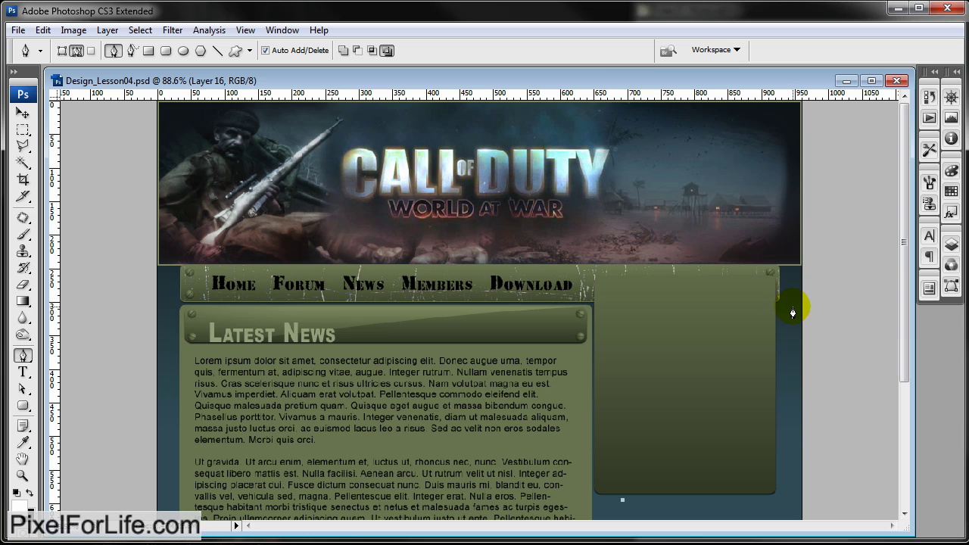
{"action": "left_click_drag", "start_coordinate": [799, 304], "coordinate": [893, 273]}
{"action": "left_click", "coordinate": [840, 235]}
{"action": "left_click", "coordinate": [688, 154]}
{"action": "left_click", "coordinate": [546, 225]}
{"action": "left_click", "coordinate": [496, 306]}
{"action": "left_click", "coordinate": [488, 483]}
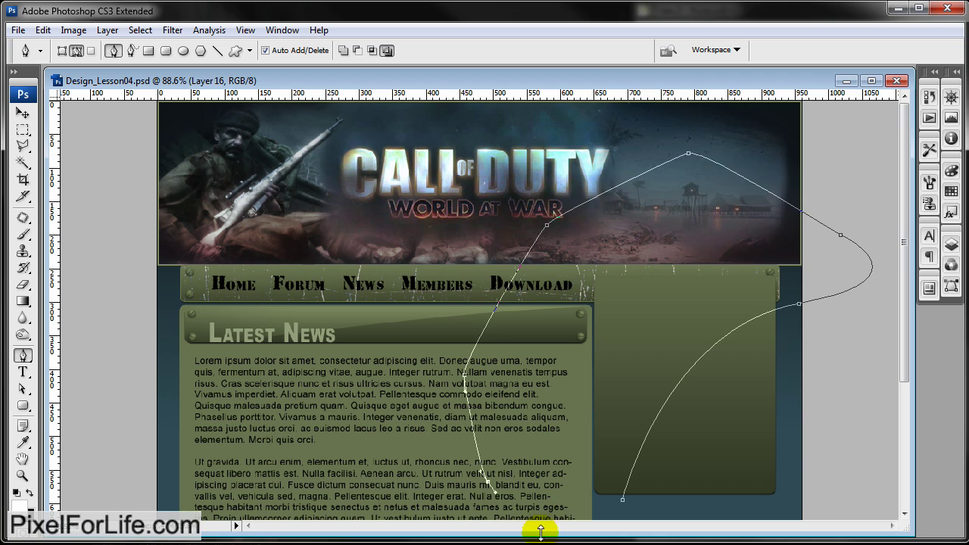
{"action": "left_click", "coordinate": [622, 499]}
Load the curved Work Path as a selection from the Paths panel.
{"action": "left_click", "coordinate": [951, 266]}
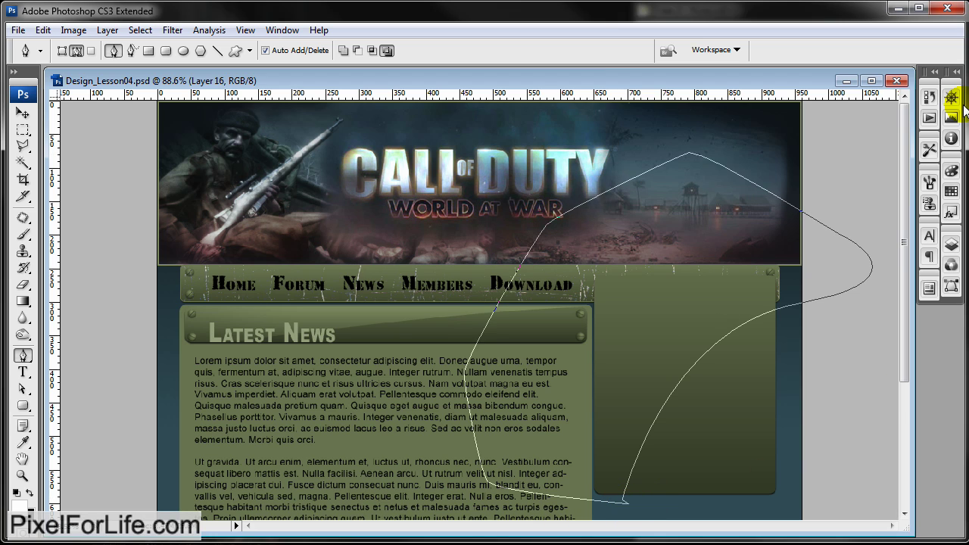
{"action": "left_click", "coordinate": [950, 244]}
{"action": "left_click", "coordinate": [876, 100]}
{"action": "left_click", "coordinate": [845, 140]}
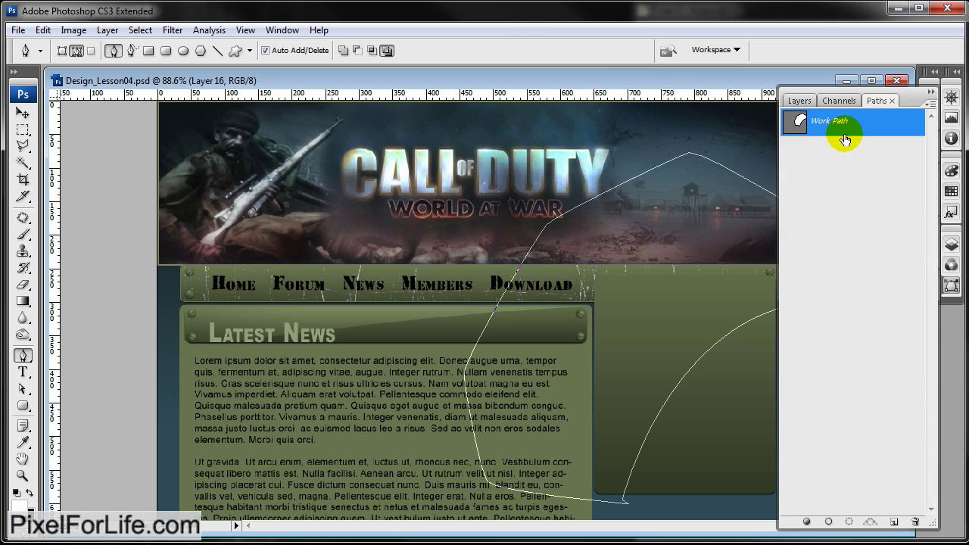
{"action": "left_click", "coordinate": [791, 131]}
{"action": "left_click", "coordinate": [799, 100]}
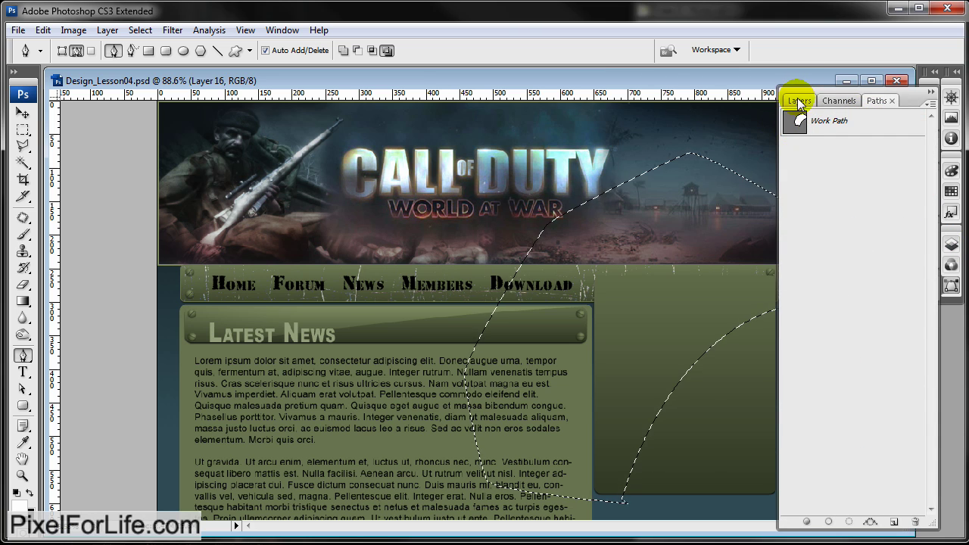
{"action": "left_click", "coordinate": [876, 161]}
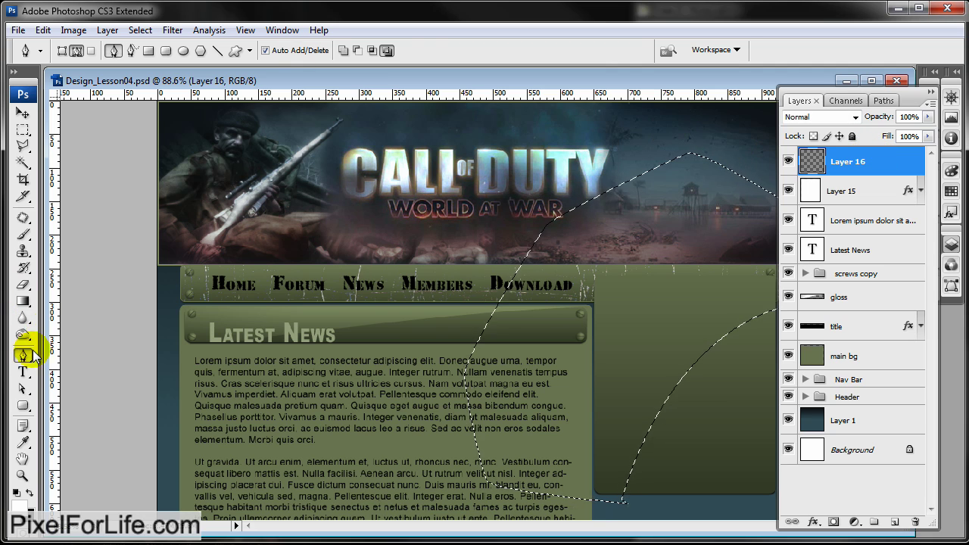
Fill the curved selection with a white Foreground to Transparent gradient, then deselect.
{"action": "left_click", "coordinate": [22, 300]}
{"action": "left_click", "coordinate": [82, 51]}
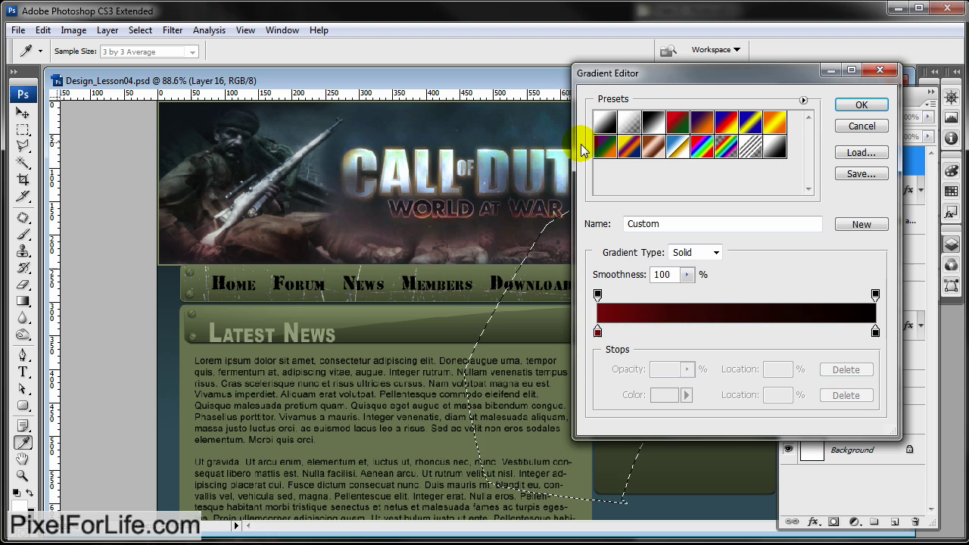
{"action": "left_click", "coordinate": [629, 122]}
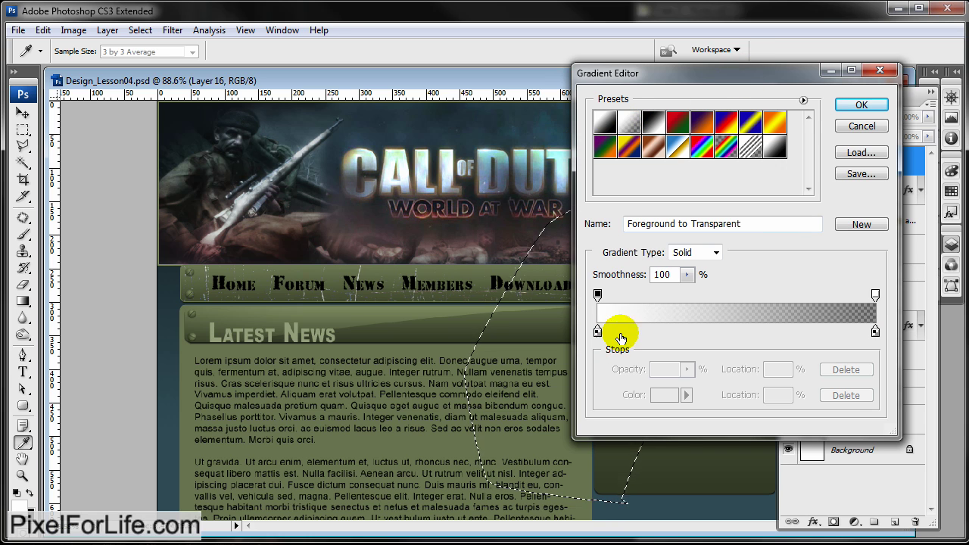
{"action": "left_click", "coordinate": [857, 105]}
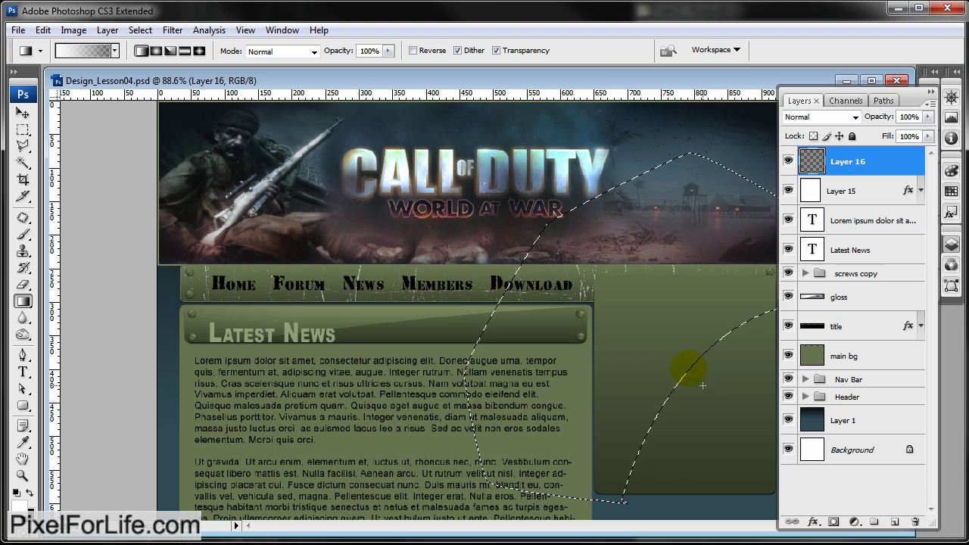
{"action": "left_click_drag", "start_coordinate": [553, 244], "coordinate": [595, 275]}
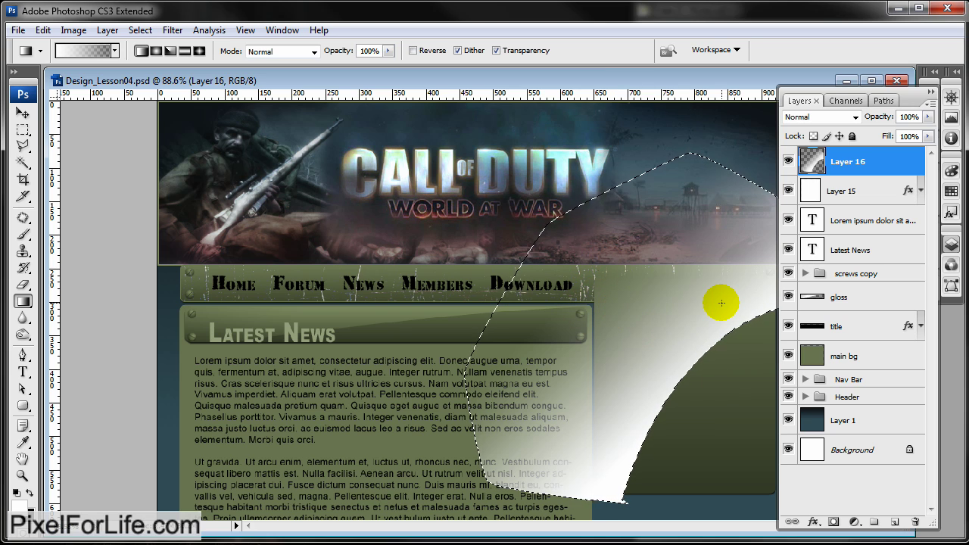
{"action": "key", "text": "ctrl+d"}
Duplicate Layer 16 and nudge the copy slightly to the left.
{"action": "left_click", "coordinate": [883, 170]}
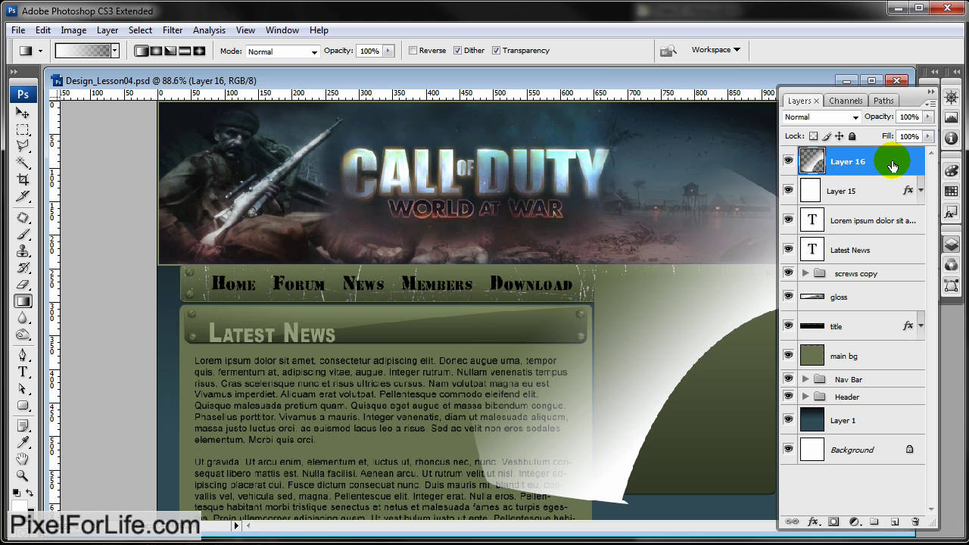
{"action": "left_click_drag", "start_coordinate": [891, 165], "coordinate": [894, 522]}
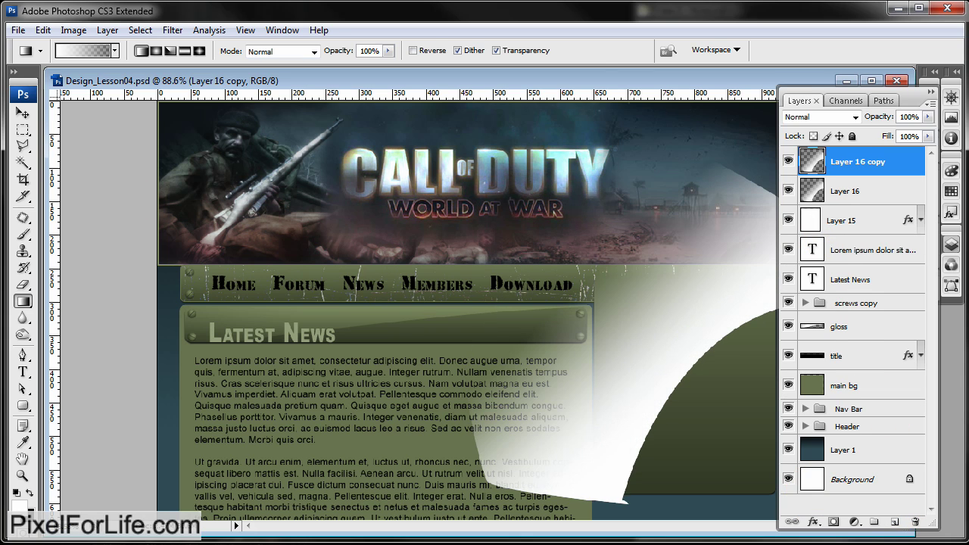
{"action": "left_click", "coordinate": [23, 112]}
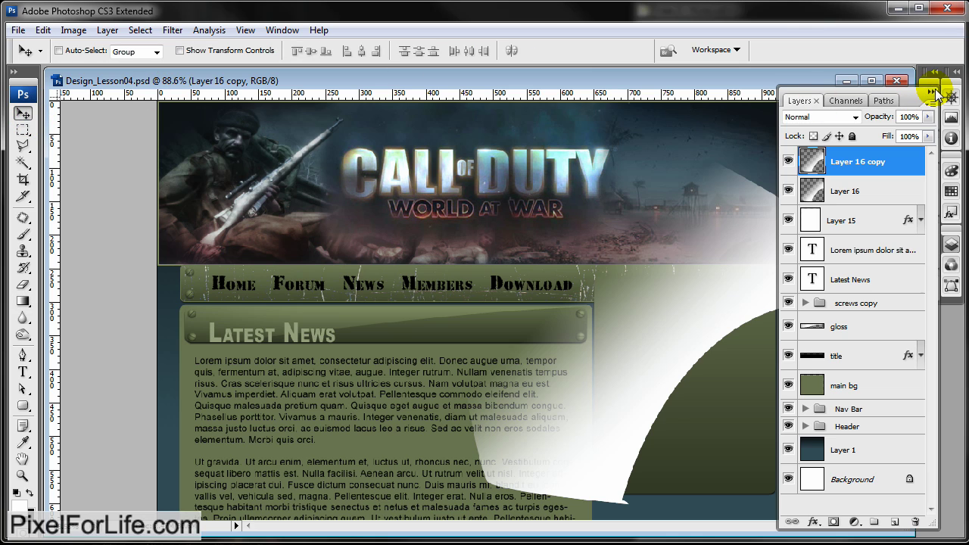
{"action": "left_click", "coordinate": [931, 91]}
{"action": "key", "text": "shift+Left"}
{"action": "key", "text": "shift+Left"}
{"action": "key", "text": "shift+Left"}
{"action": "key", "text": "shift+Left"}
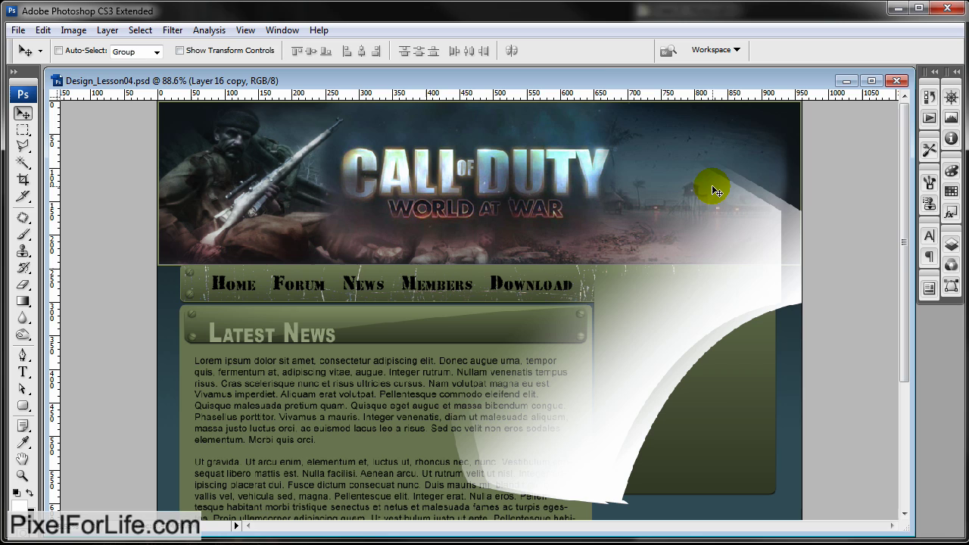
{"action": "key", "text": "shift+Right"}
{"action": "key", "text": "shift+Left"}
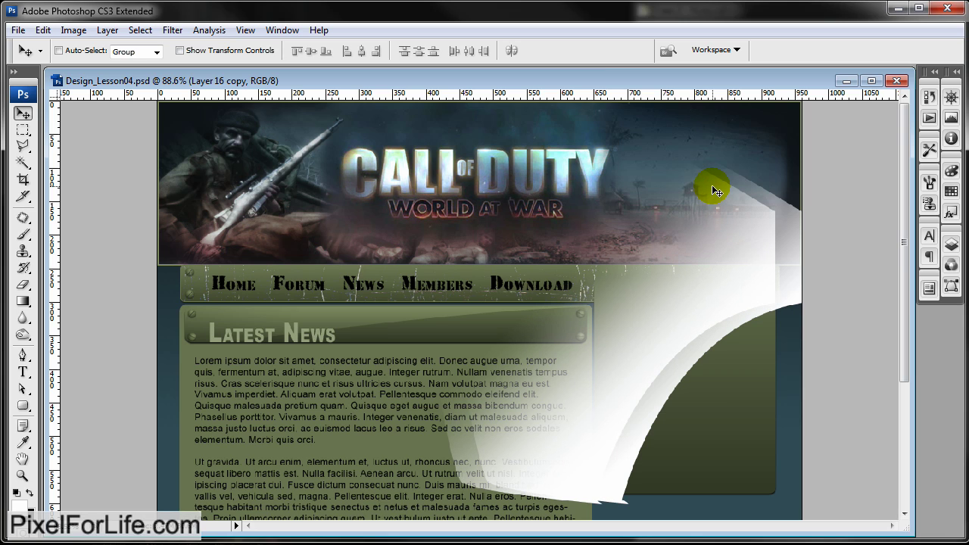
{"action": "left_click", "coordinate": [949, 243]}
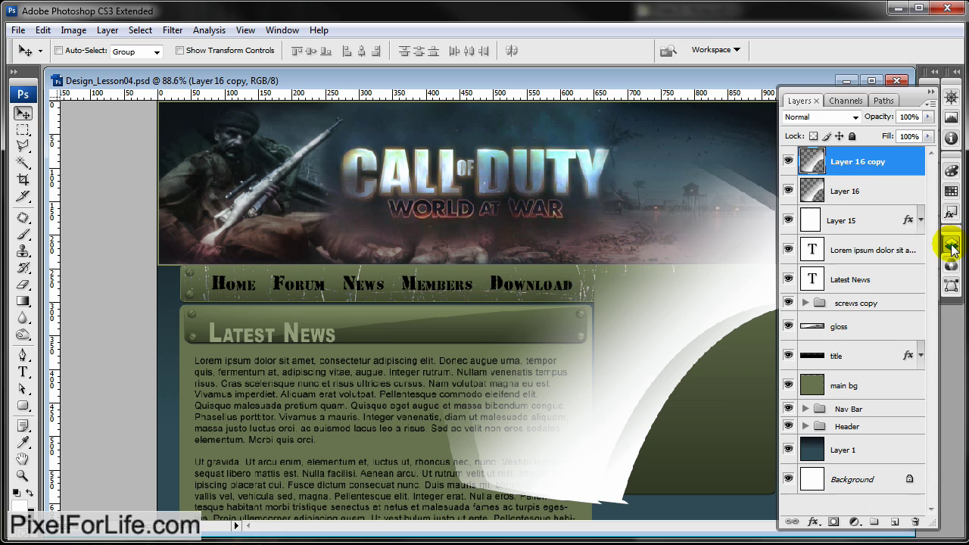
{"action": "left_click", "coordinate": [811, 225], "text": "ctrl"}
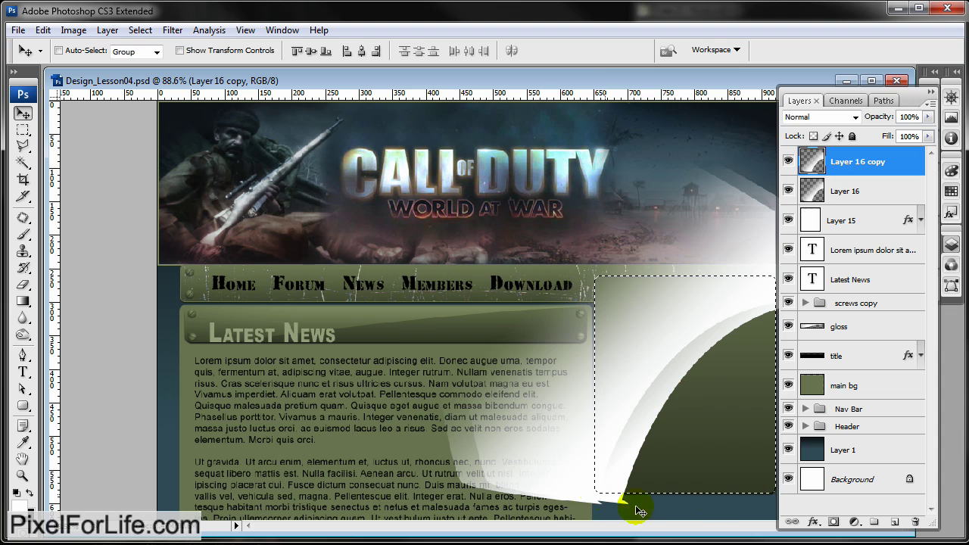
Invert the sidebar box selection, delete curl pixels outside it, and deselect.
{"action": "left_click", "coordinate": [139, 30]}
{"action": "left_click", "coordinate": [168, 89]}
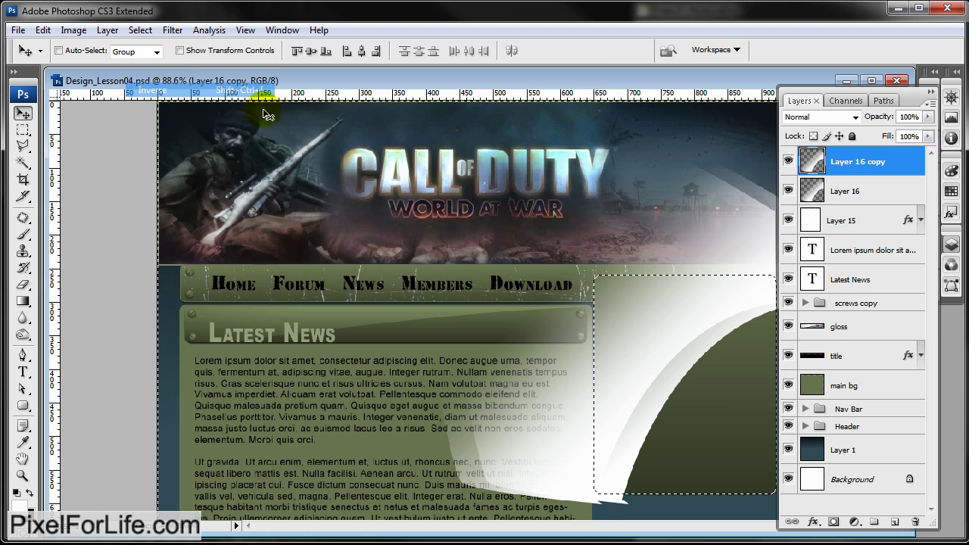
{"action": "left_click", "coordinate": [870, 191]}
{"action": "key", "text": "Delete"}
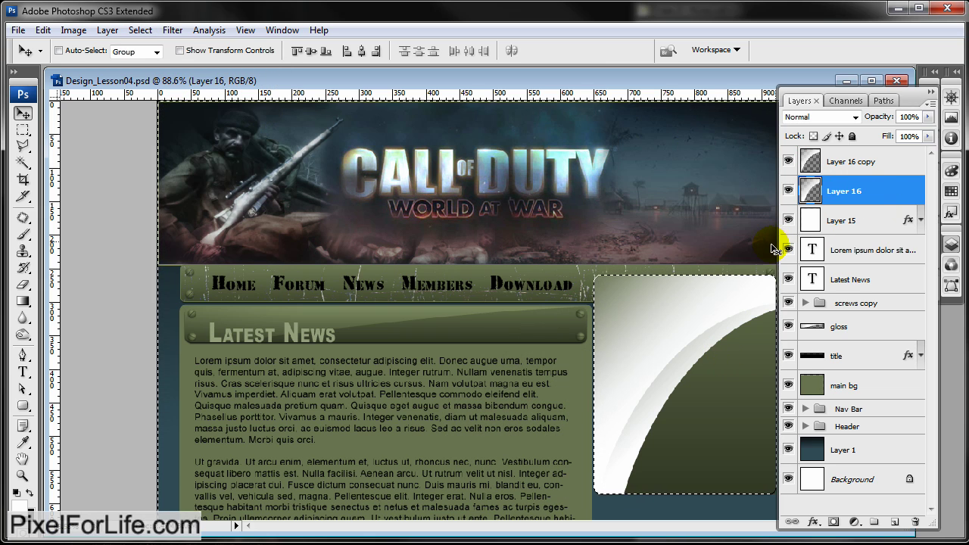
{"action": "key", "text": "ctrl+d"}
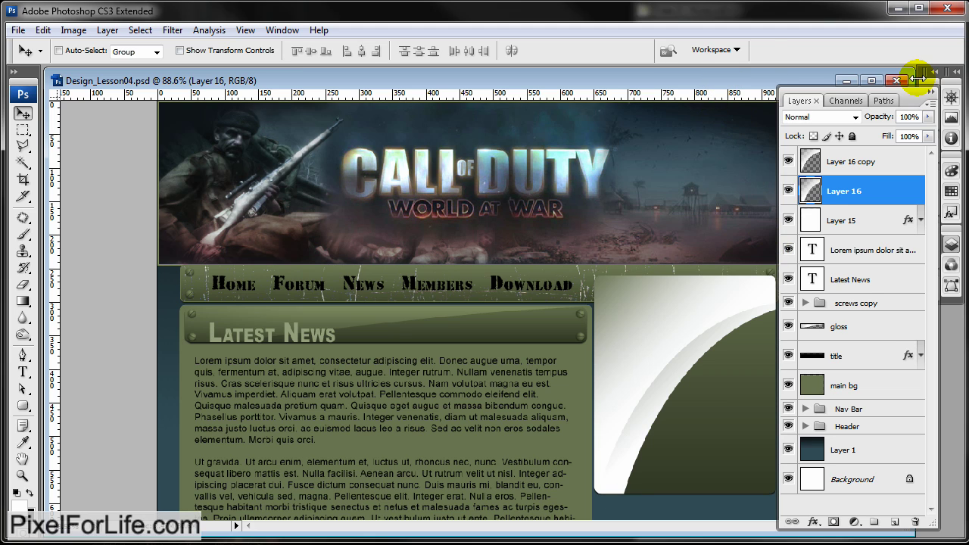
{"action": "left_click_drag", "start_coordinate": [912, 72], "coordinate": [774, 72]}
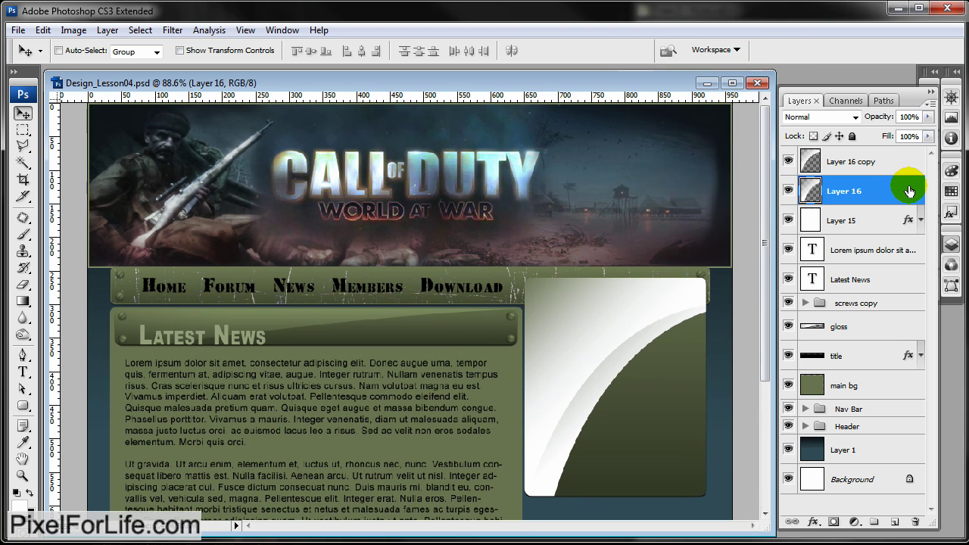
Set the blend mode of Layer 16 and Layer 16 copy to Overlay.
{"action": "left_click", "coordinate": [927, 116]}
{"action": "left_click", "coordinate": [822, 117]}
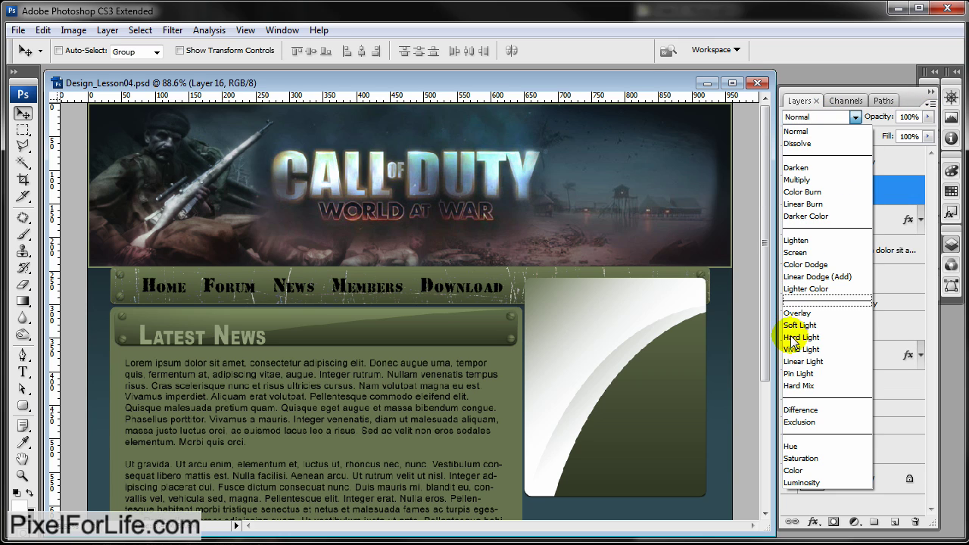
{"action": "left_click", "coordinate": [819, 315]}
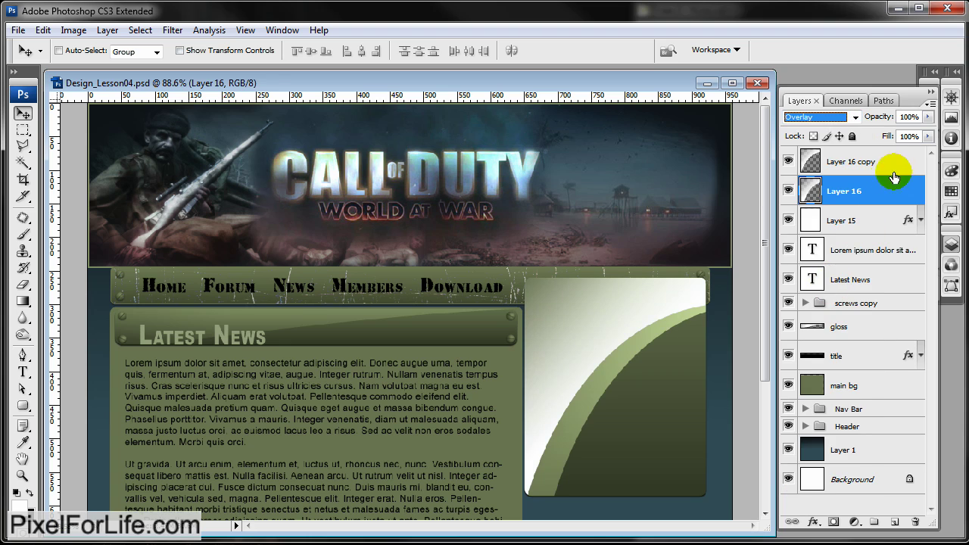
{"action": "left_click", "coordinate": [901, 161]}
{"action": "left_click", "coordinate": [822, 117]}
{"action": "left_click", "coordinate": [812, 313]}
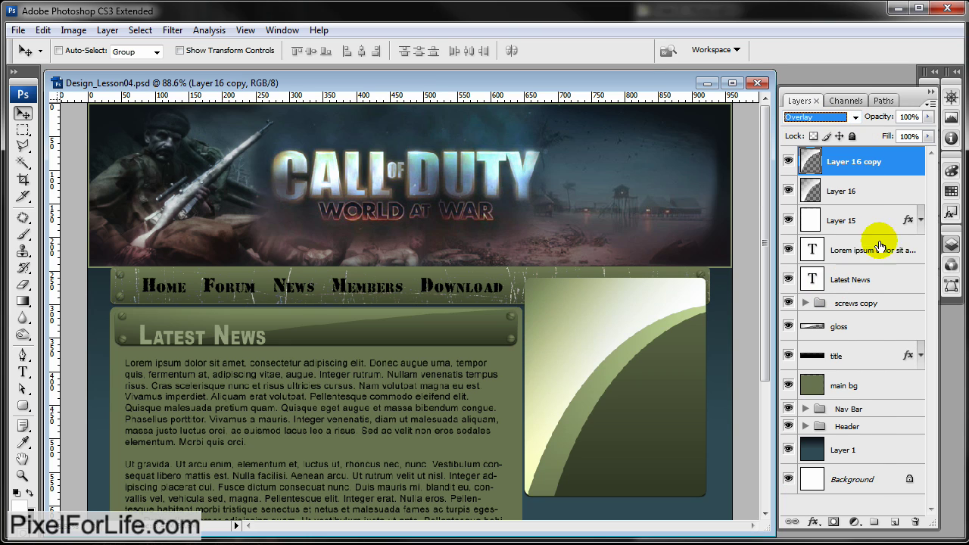
Lower Layer 16's opacity to 23% and Layer 16 copy's to 6%.
{"action": "left_click", "coordinate": [878, 192]}
{"action": "left_click", "coordinate": [927, 116]}
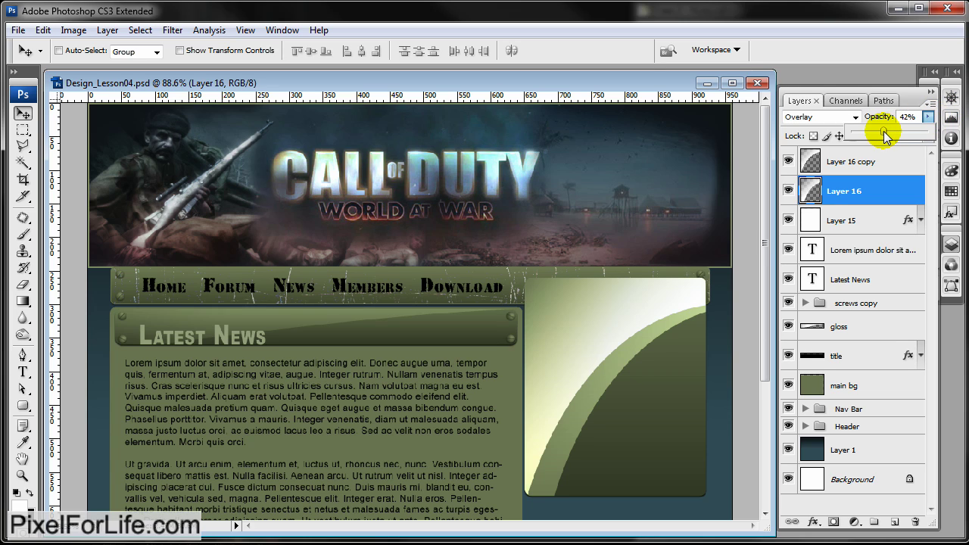
{"action": "left_click_drag", "start_coordinate": [879, 134], "coordinate": [869, 135]}
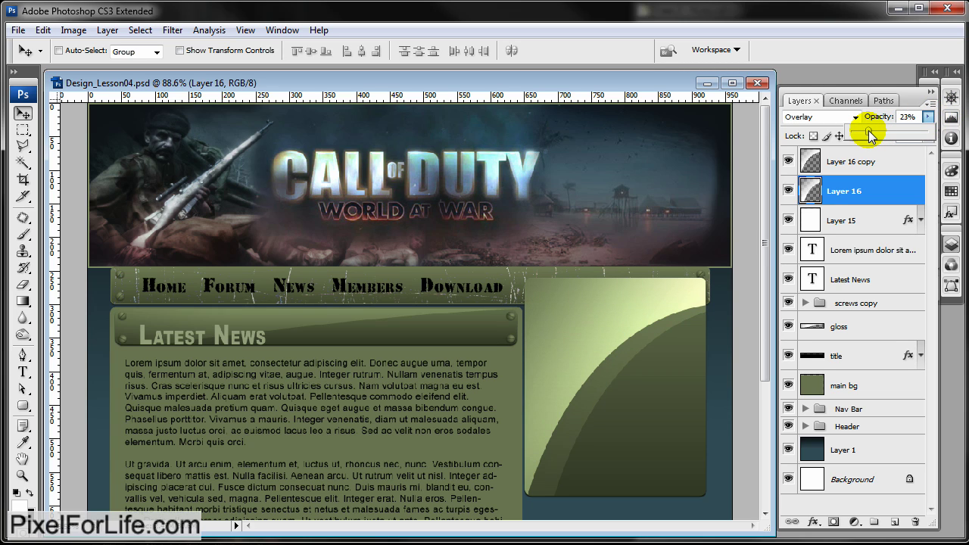
{"action": "left_click", "coordinate": [871, 162]}
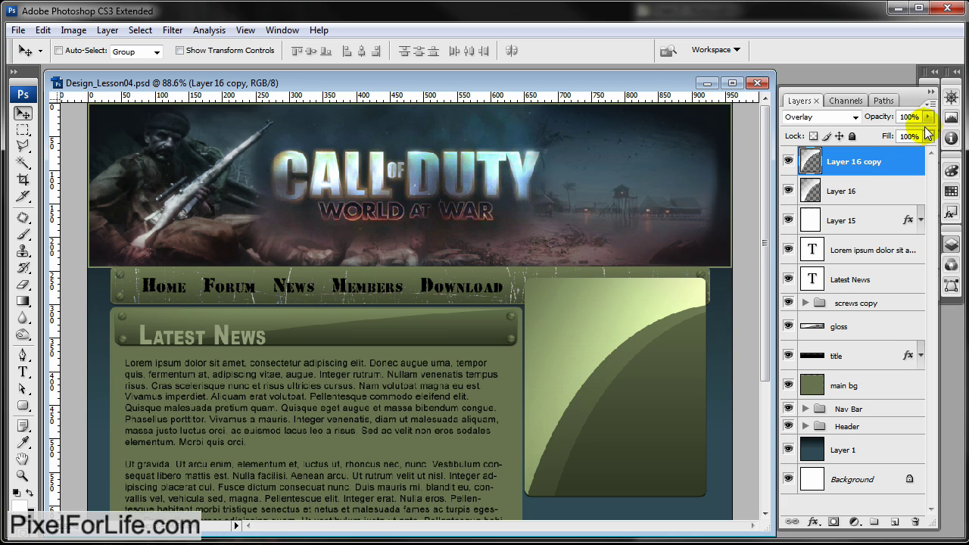
{"action": "left_click", "coordinate": [928, 117]}
{"action": "left_click_drag", "start_coordinate": [929, 133], "coordinate": [865, 140]}
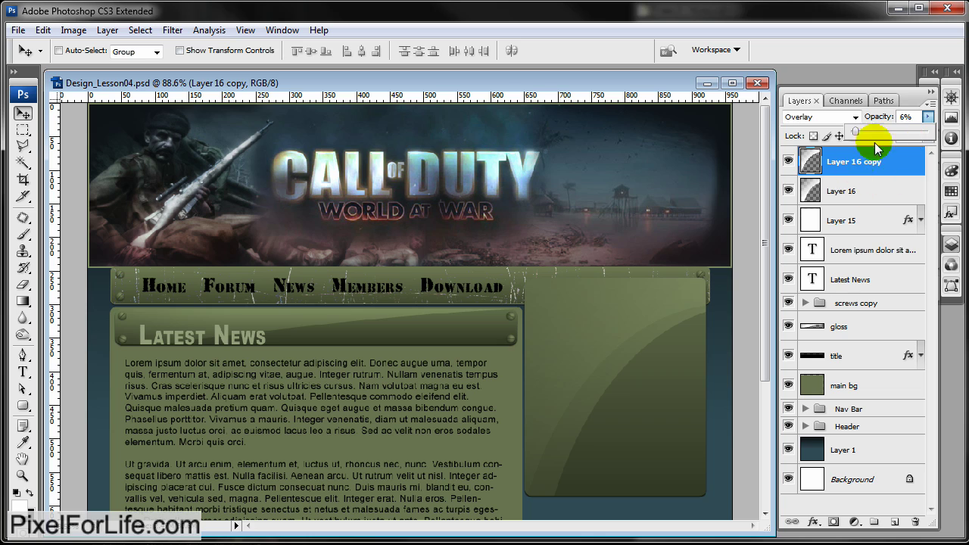
{"action": "left_click", "coordinate": [887, 193]}
{"action": "left_click", "coordinate": [895, 161]}
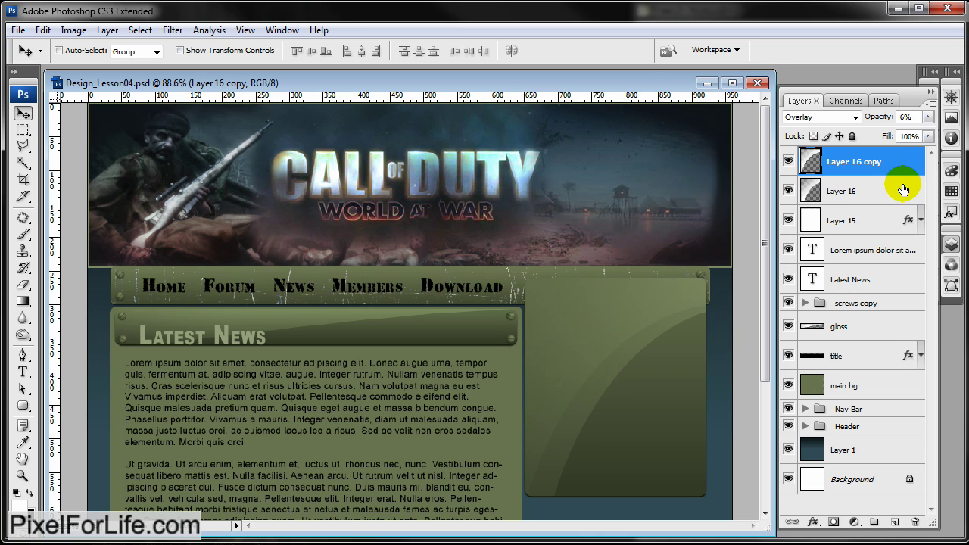
Group Layer 15 and both curl layers as 'sidebar' and move it between Nav Bar and Header.
{"action": "left_click", "coordinate": [890, 222], "text": "shift"}
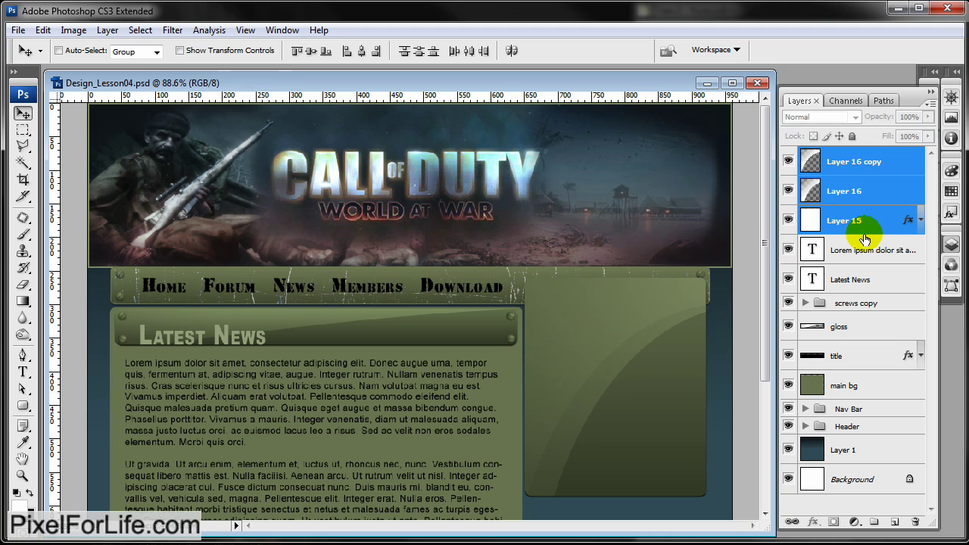
{"action": "key", "text": "ctrl+g"}
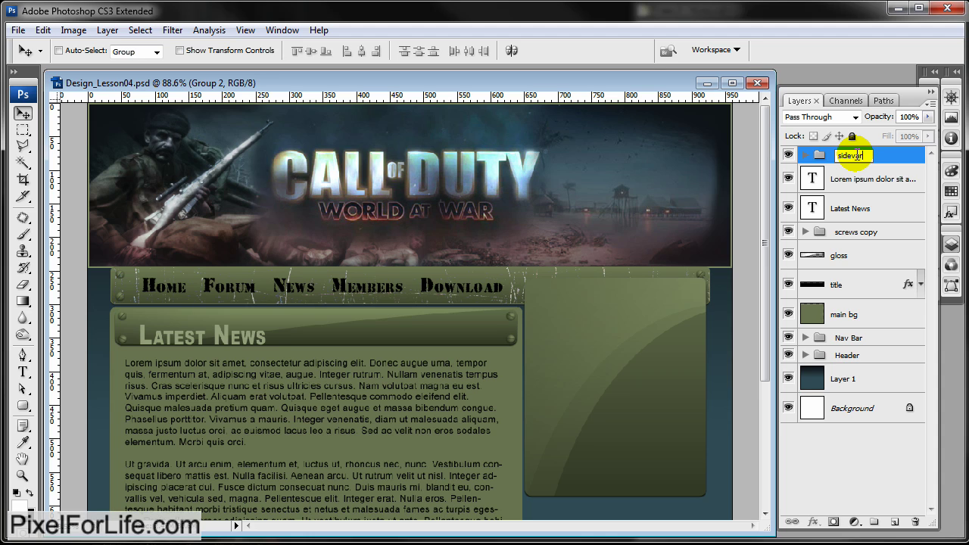
{"action": "left_click", "coordinate": [857, 155]}
{"action": "type", "text": "sidebar"}
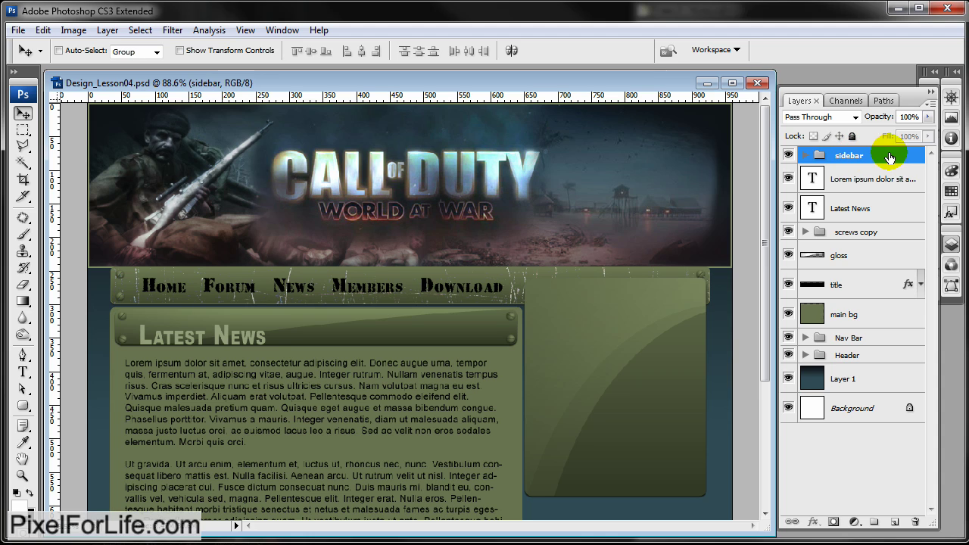
{"action": "left_click_drag", "start_coordinate": [893, 155], "coordinate": [875, 348]}
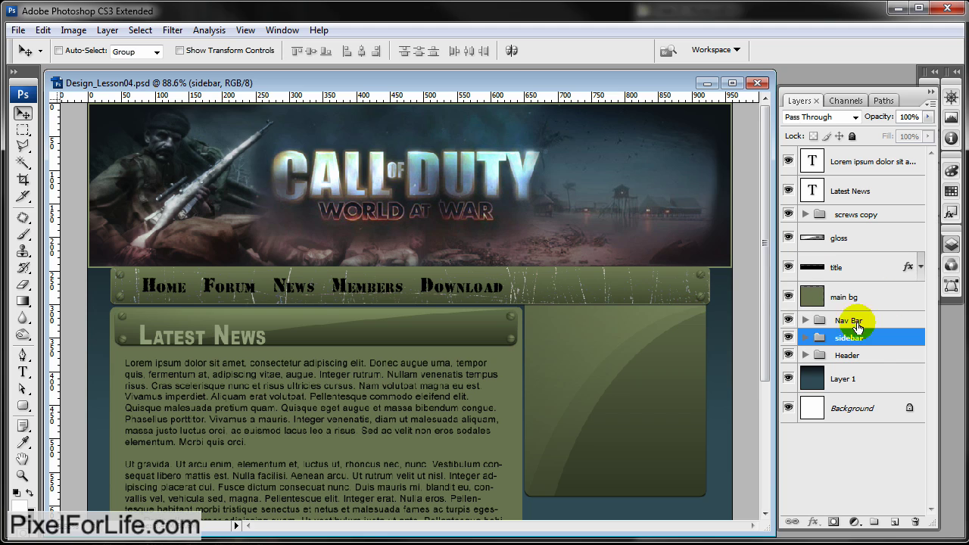
{"action": "left_click", "coordinate": [866, 319]}
{"action": "left_click", "coordinate": [804, 342]}
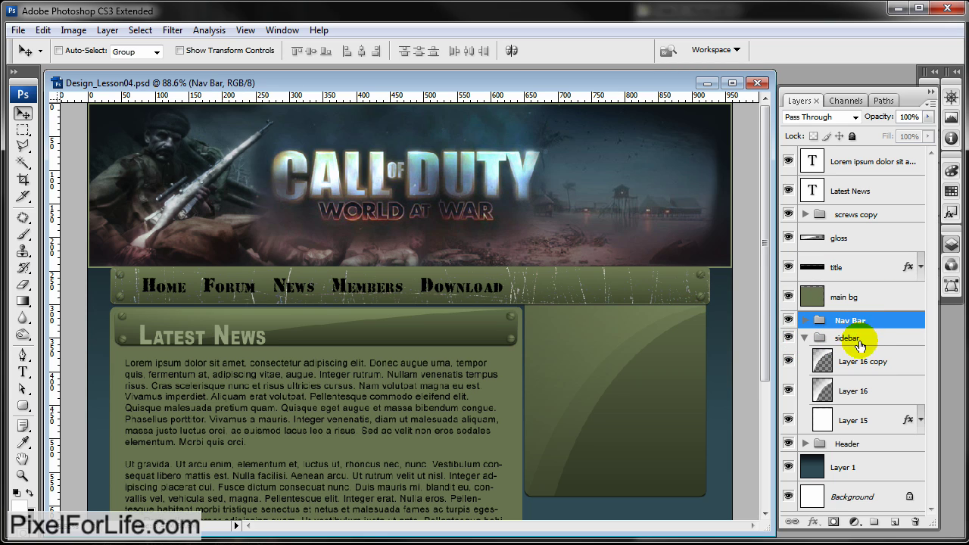
Add Layer 17 above Layer 16 copy and read the Latest News text colour, 9ea986.
{"action": "left_click", "coordinate": [907, 361]}
{"action": "left_click", "coordinate": [895, 522]}
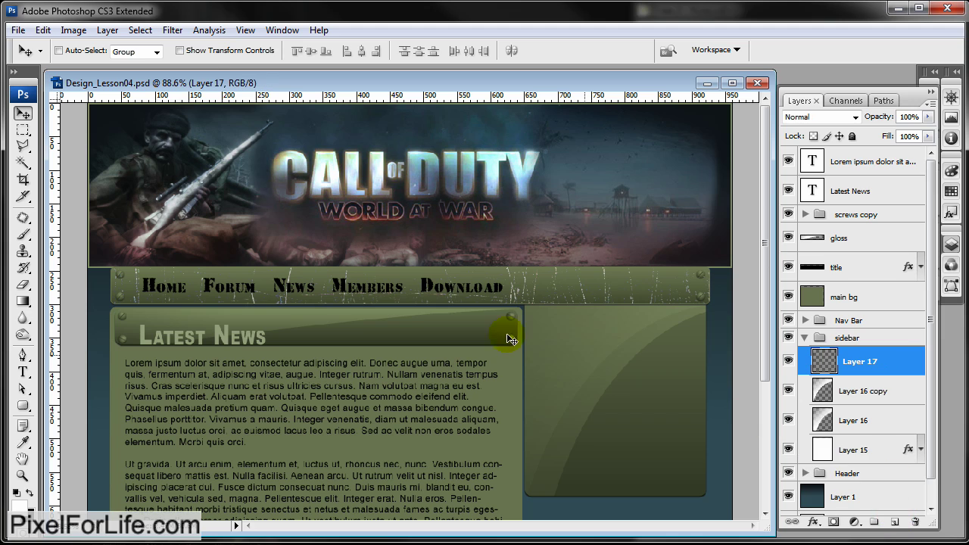
{"action": "left_click", "coordinate": [22, 371]}
{"action": "left_click", "coordinate": [163, 335]}
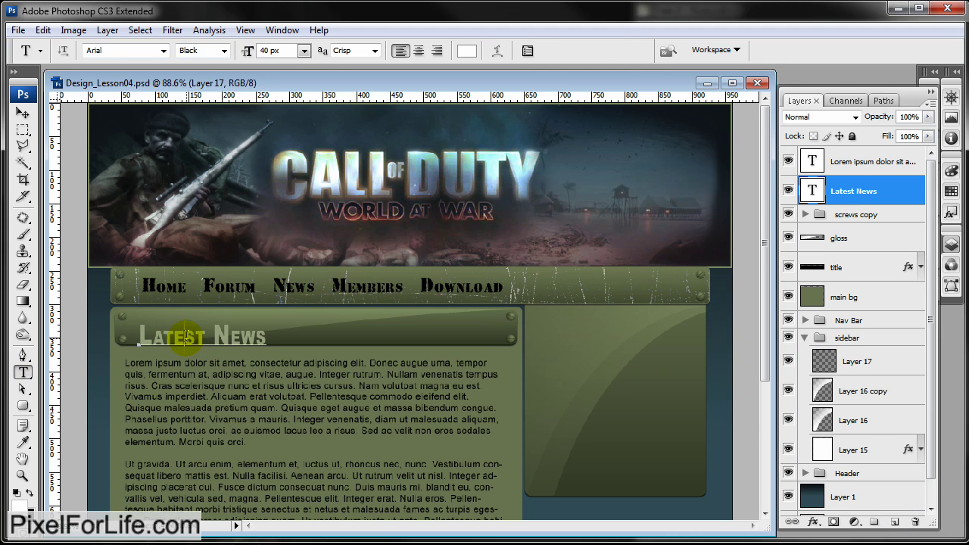
{"action": "left_click", "coordinate": [470, 58]}
{"action": "left_click_drag", "start_coordinate": [599, 95], "coordinate": [508, 113]}
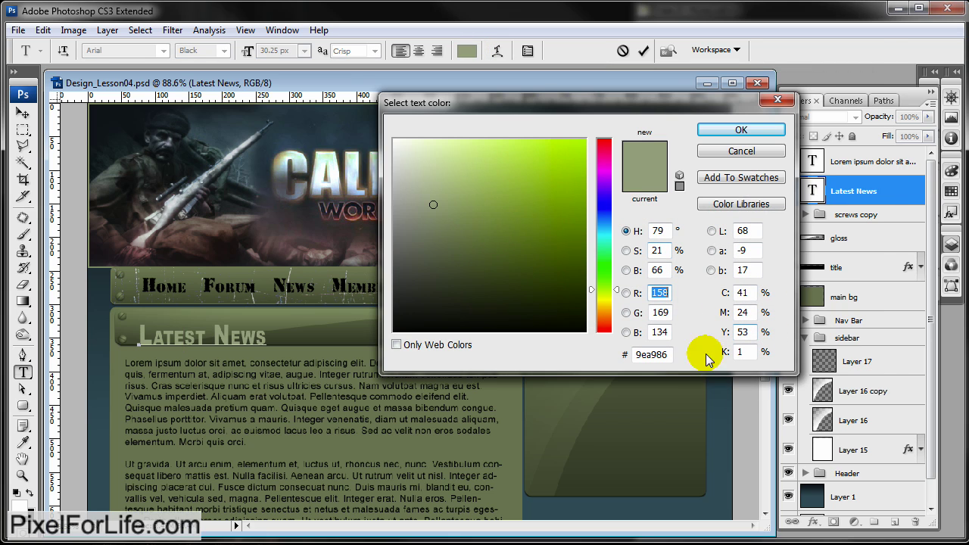
{"action": "left_click", "coordinate": [673, 356]}
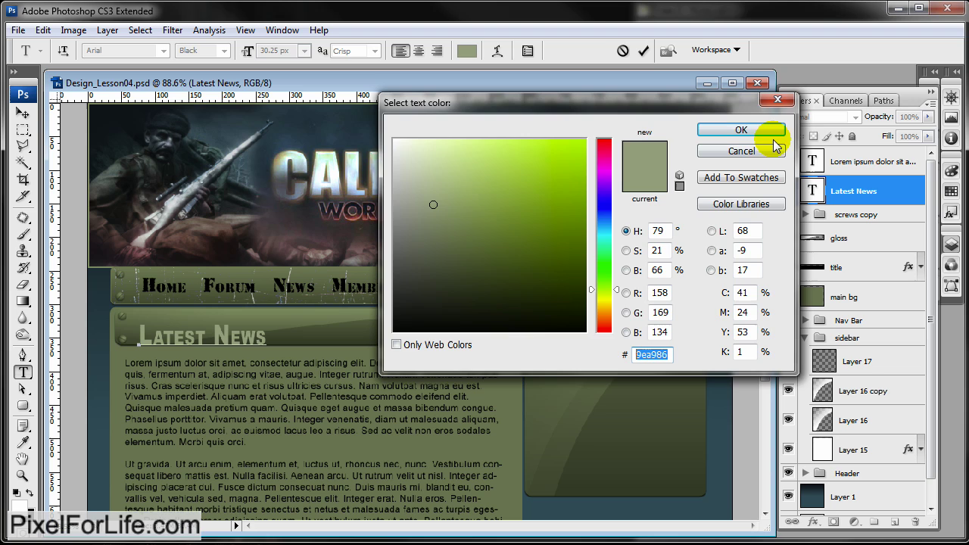
{"action": "left_click", "coordinate": [753, 153]}
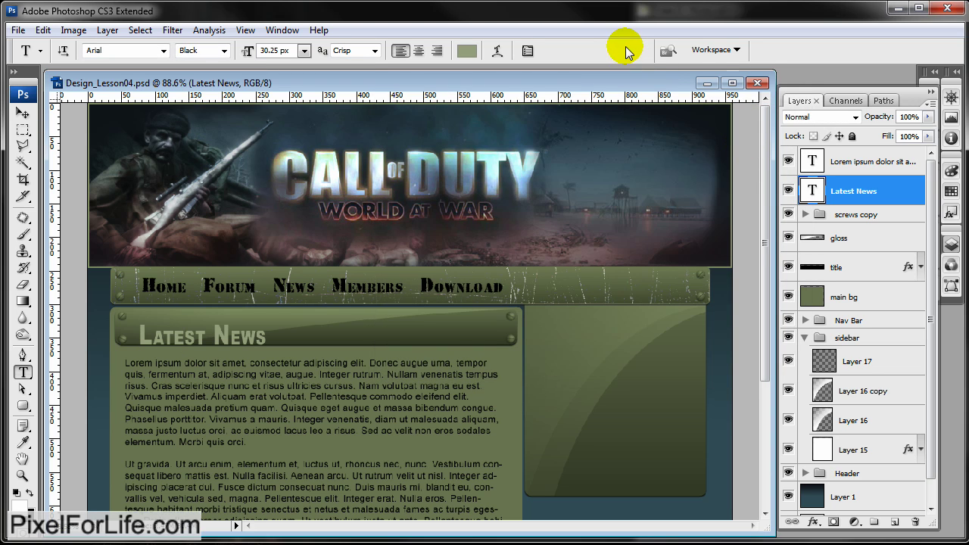
Start the Servers text in the sidebar on Layer 17 and set its colour to 9aa086.
{"action": "left_click", "coordinate": [893, 366]}
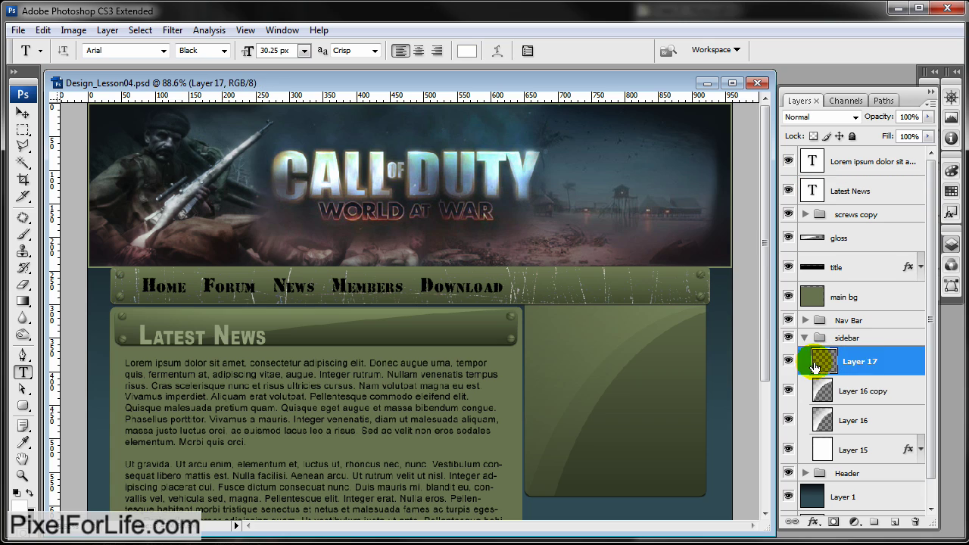
{"action": "left_click", "coordinate": [549, 365]}
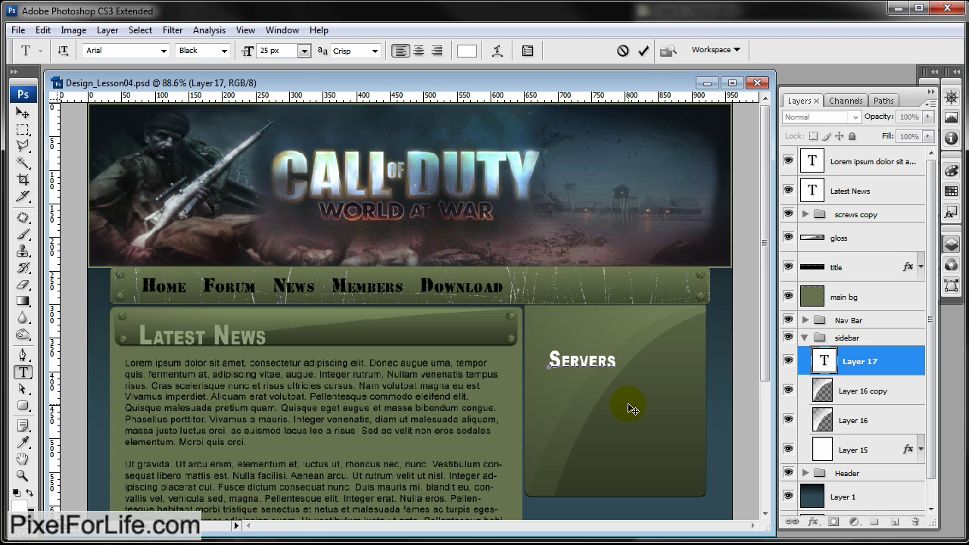
{"action": "left_click", "coordinate": [105, 51]}
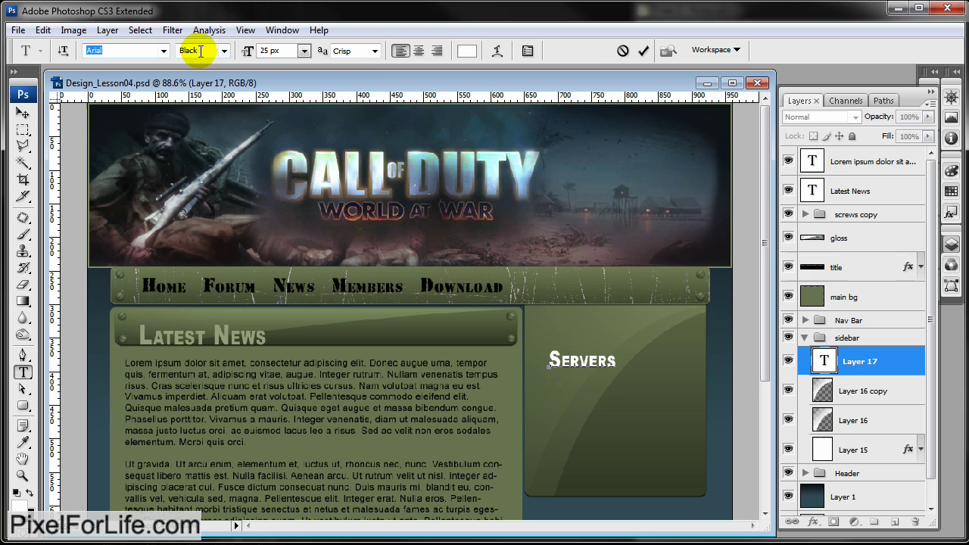
{"action": "left_click", "coordinate": [467, 51]}
{"action": "left_click", "coordinate": [659, 355]}
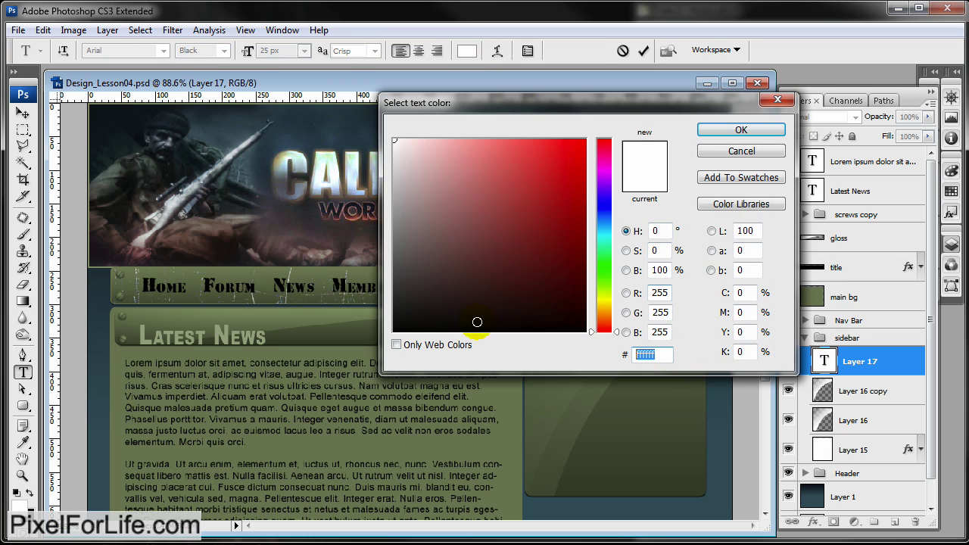
{"action": "type", "text": "9aa086"}
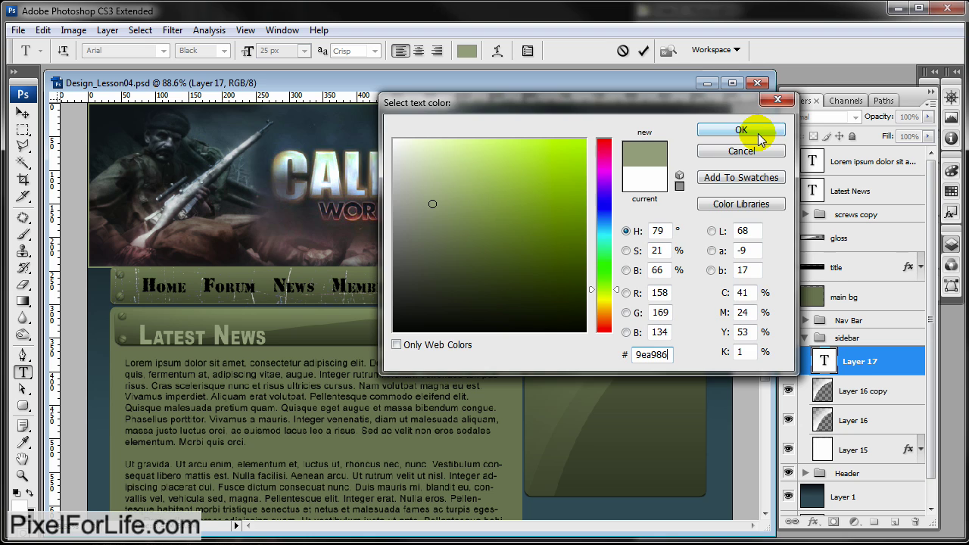
{"action": "left_click", "coordinate": [761, 131]}
Recolour Servers to 9ea986, enlarge it to 40 px, and commit the text.
{"action": "double_click", "coordinate": [583, 360]}
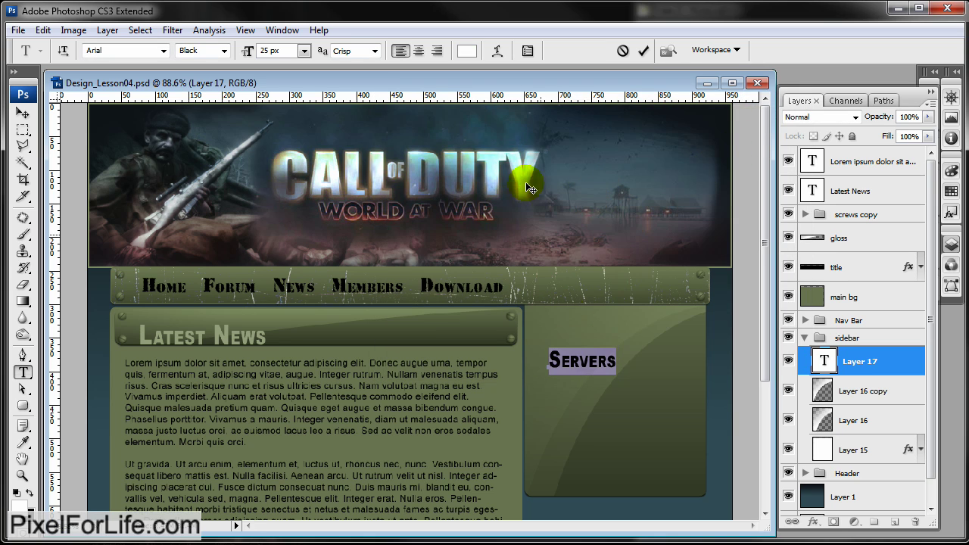
{"action": "left_click", "coordinate": [467, 51]}
{"action": "left_click", "coordinate": [657, 354]}
{"action": "type", "text": "9ea986"}
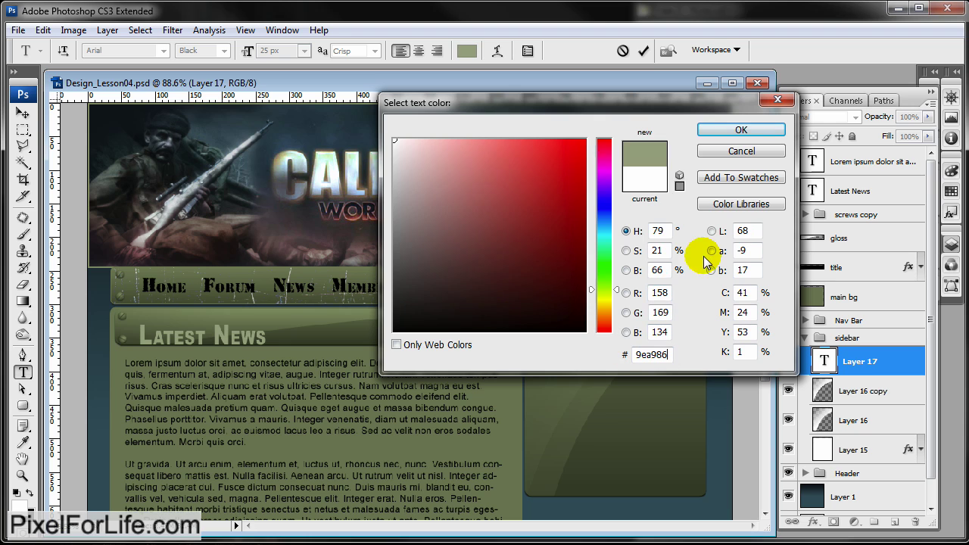
{"action": "left_click", "coordinate": [757, 134]}
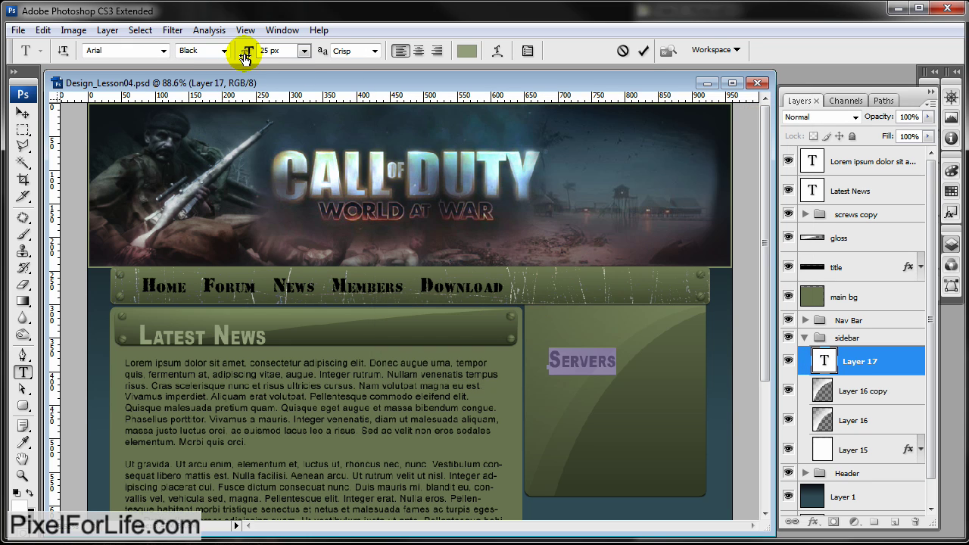
{"action": "left_click_drag", "start_coordinate": [258, 54], "coordinate": [258, 39]}
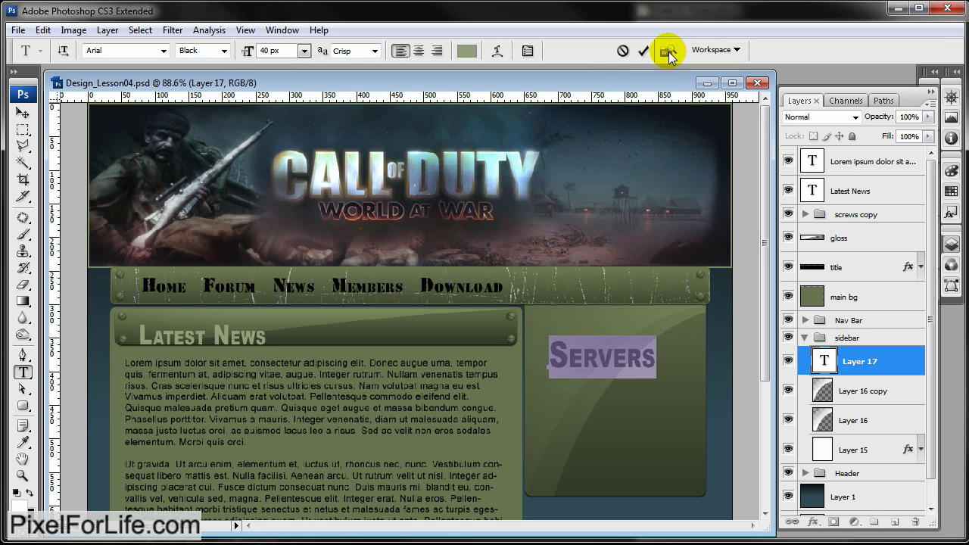
{"action": "left_click", "coordinate": [642, 51]}
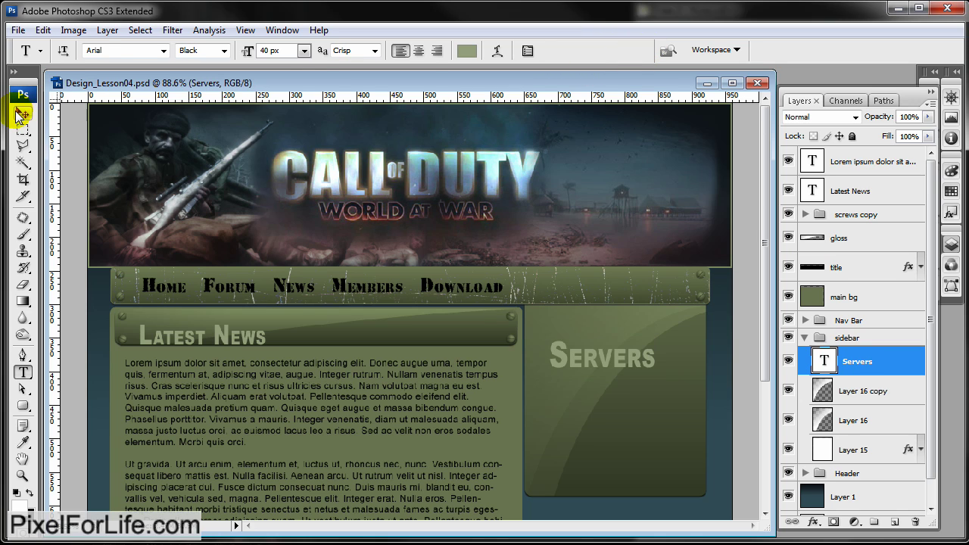
Move the Servers heading lower and rotate it -90° to read vertically.
{"action": "left_click", "coordinate": [23, 112]}
{"action": "left_click_drag", "start_coordinate": [628, 377], "coordinate": [622, 405]}
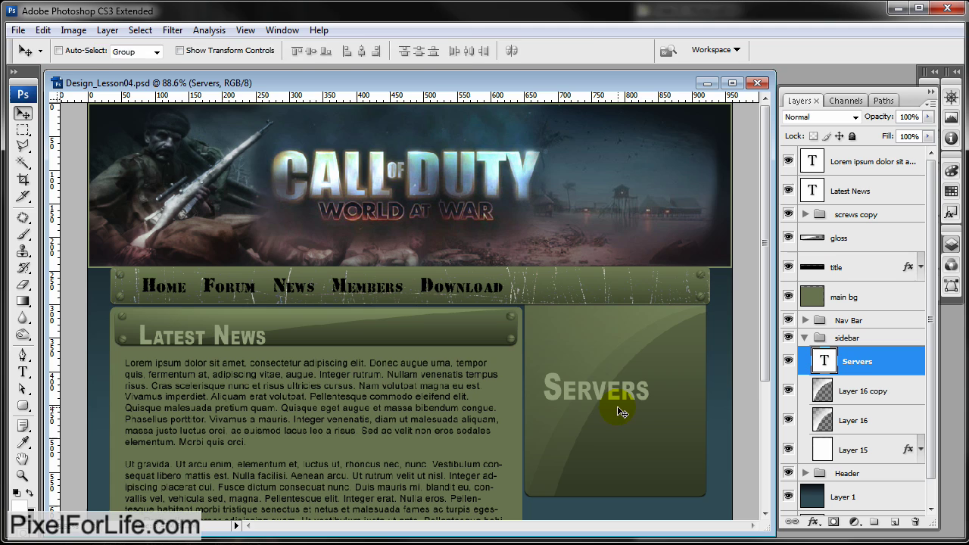
{"action": "key", "text": "ctrl+t"}
{"action": "left_click_drag", "start_coordinate": [696, 369], "coordinate": [551, 373]}
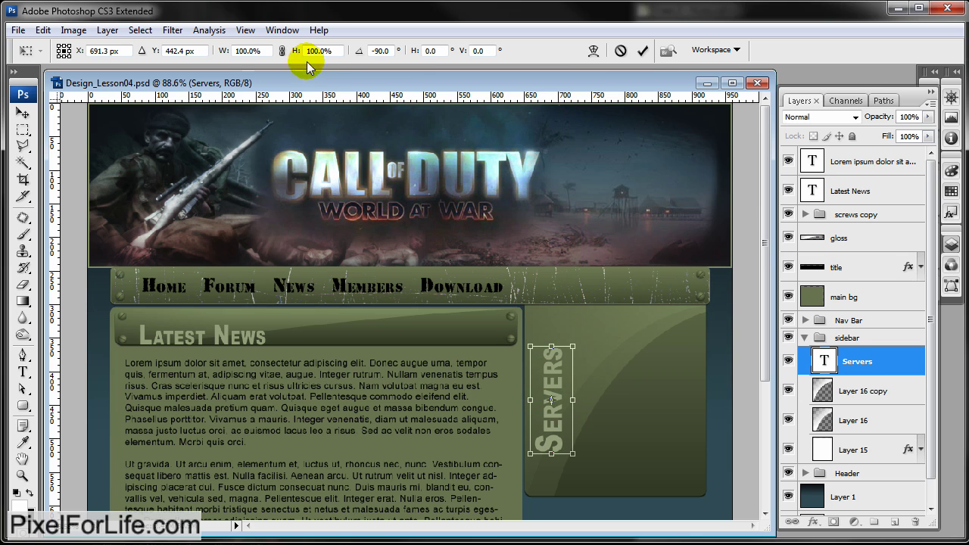
{"action": "left_click", "coordinate": [642, 50]}
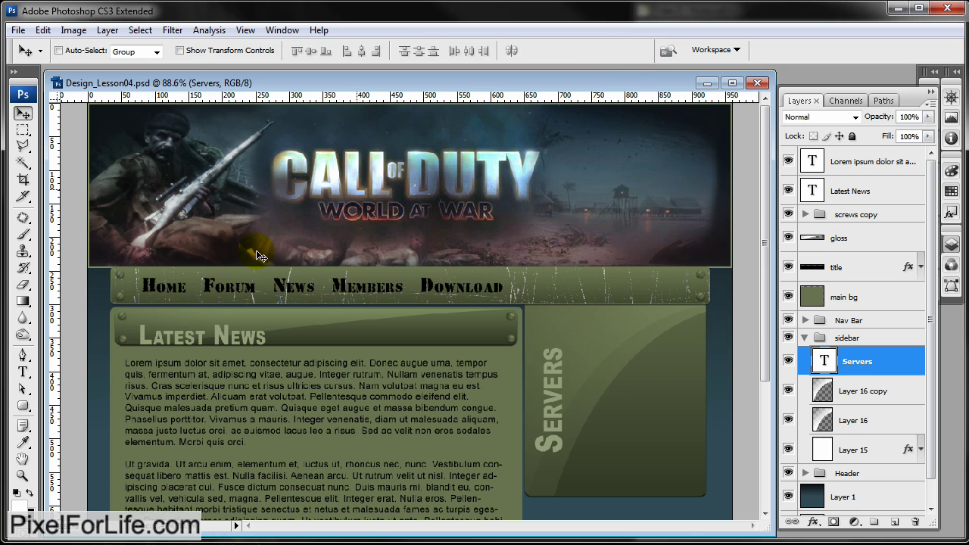
Enlarge the Servers text to 45 px and fade its layer to 17% opacity.
{"action": "left_click", "coordinate": [22, 371]}
{"action": "left_click", "coordinate": [551, 398]}
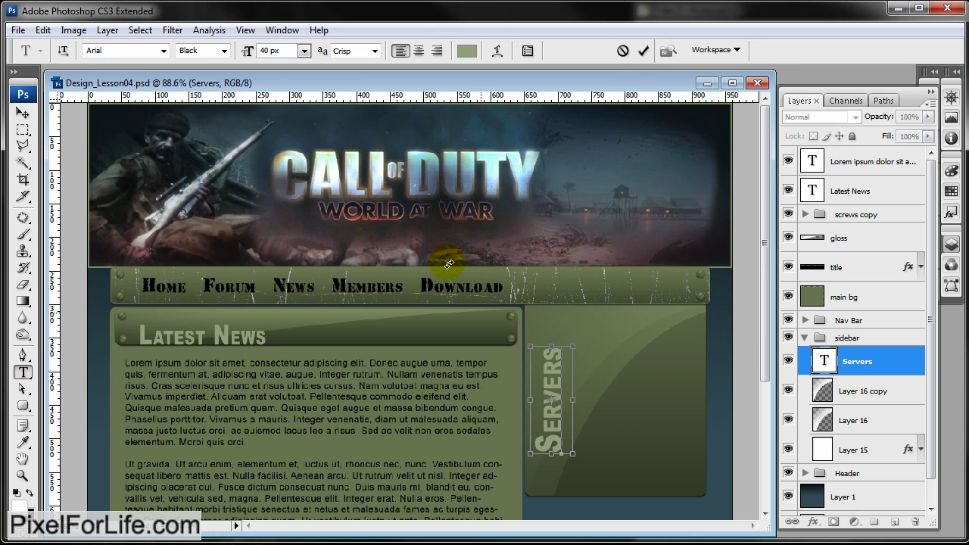
{"action": "key", "text": "ctrl+a"}
{"action": "left_click_drag", "start_coordinate": [249, 47], "coordinate": [251, 50]}
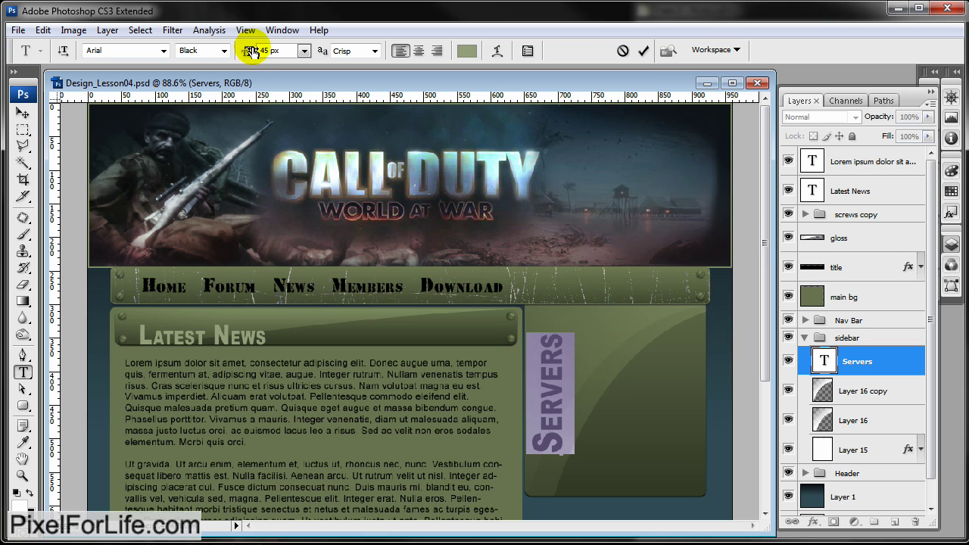
{"action": "left_click", "coordinate": [643, 50]}
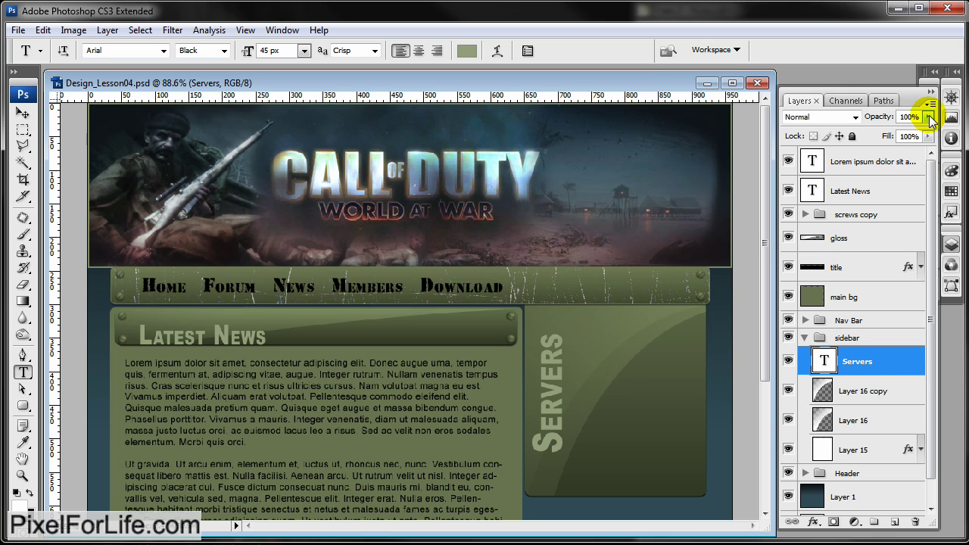
{"action": "left_click_drag", "start_coordinate": [930, 121], "coordinate": [865, 133]}
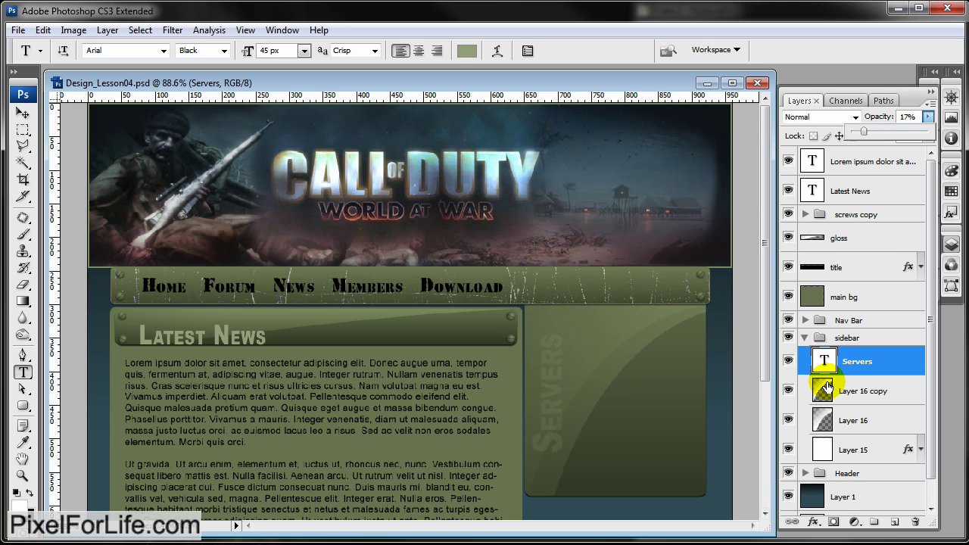
{"action": "left_click", "coordinate": [863, 361]}
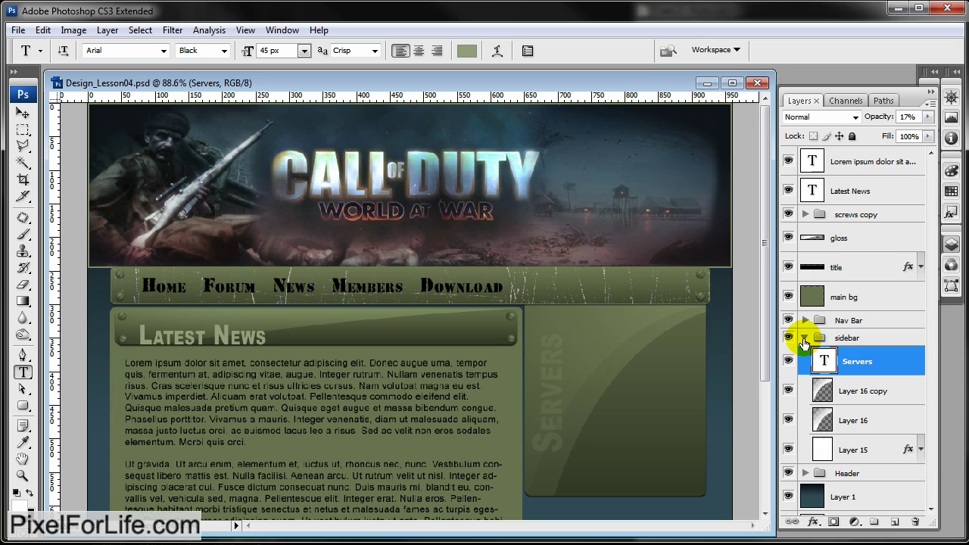
Collapse the sidebar group in the Layers panel to tuck away its Servers heading layers.
{"action": "left_click", "coordinate": [803, 338]}
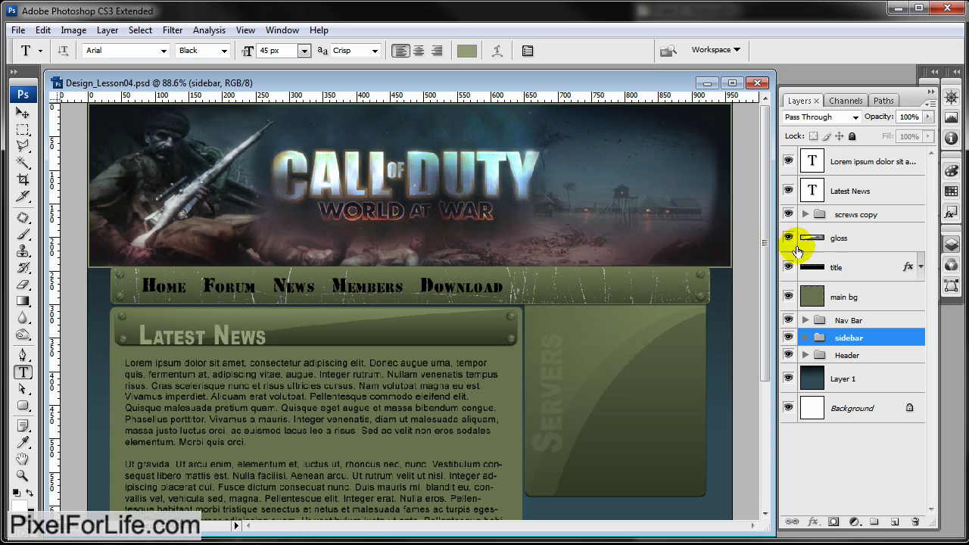
In the Nav Bar group, duplicate the Home Forum nav text layer and remove the copy's effects.
{"action": "left_click", "coordinate": [804, 324]}
{"action": "left_click", "coordinate": [863, 344]}
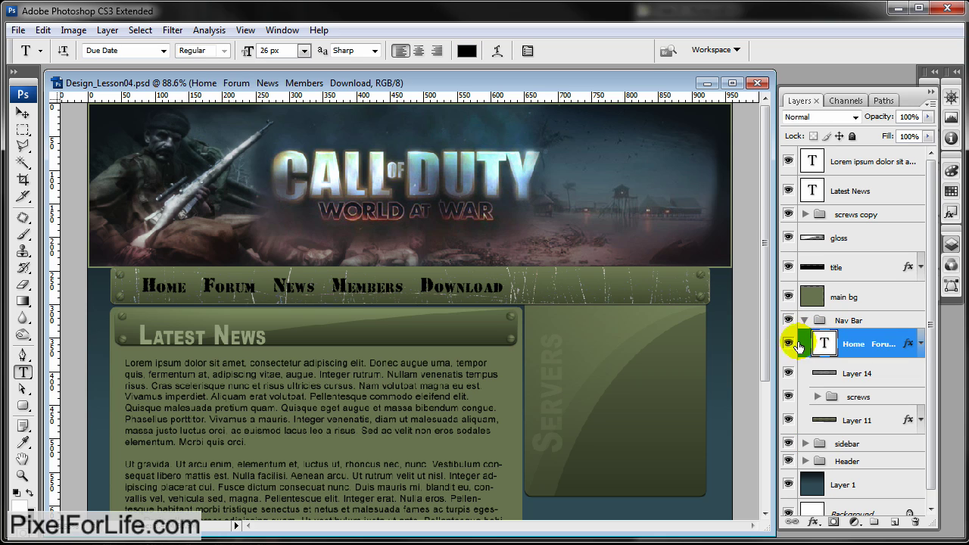
{"action": "left_click", "coordinate": [787, 346]}
{"action": "left_click", "coordinate": [786, 346]}
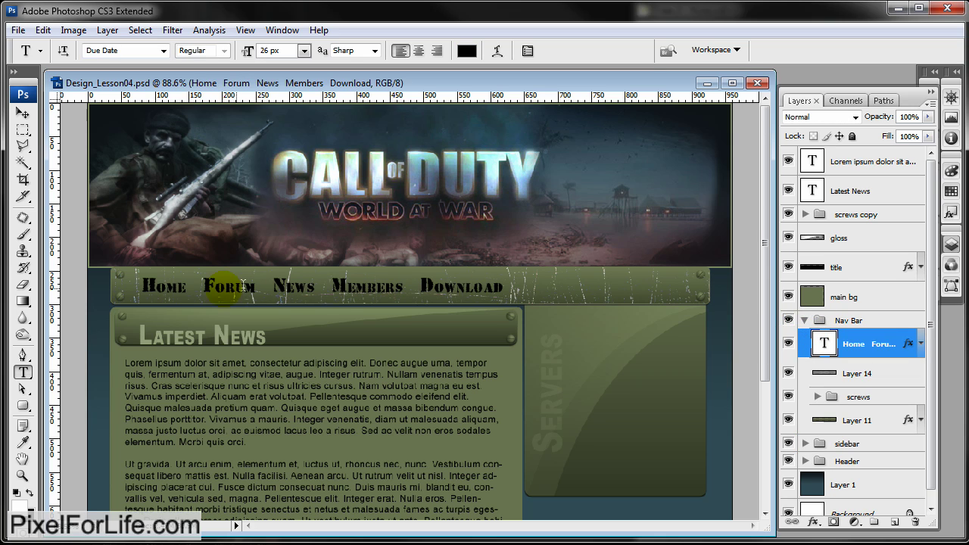
{"action": "left_click_drag", "start_coordinate": [878, 346], "coordinate": [899, 520]}
{"action": "left_click_drag", "start_coordinate": [909, 346], "coordinate": [918, 520]}
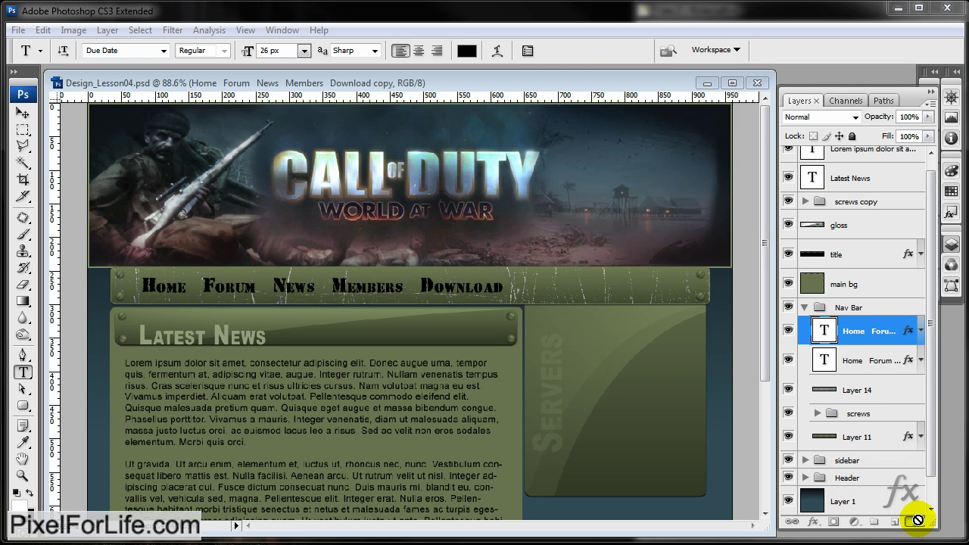
{"action": "left_click_drag", "start_coordinate": [918, 520], "coordinate": [916, 521]}
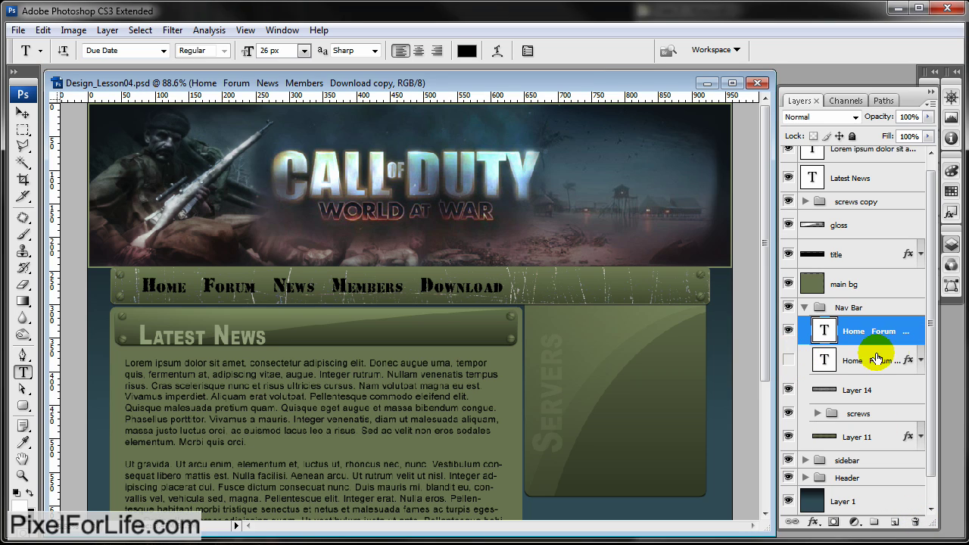
Hide the original Home Forum layer so only the effect-free copy is visible.
{"action": "left_click", "coordinate": [788, 360]}
{"action": "left_click", "coordinate": [788, 361]}
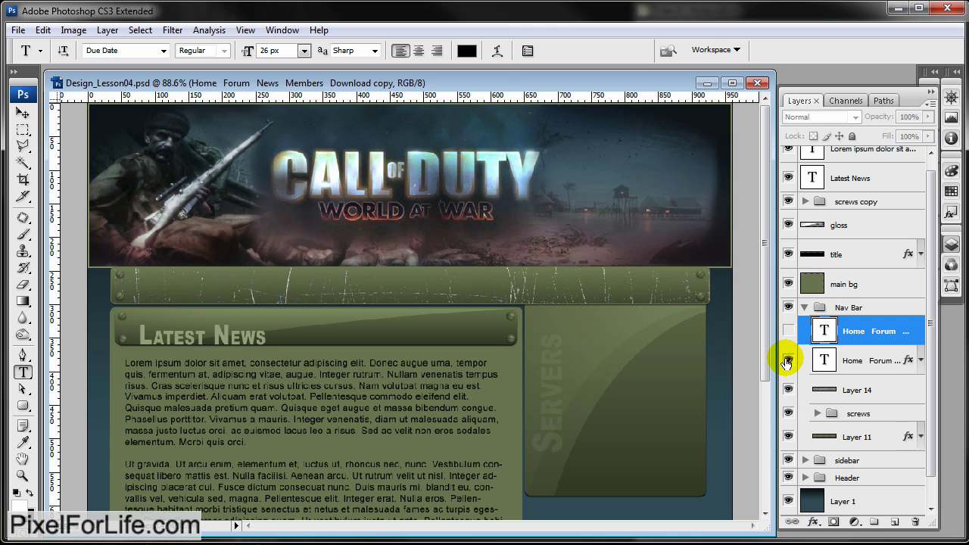
{"action": "left_click", "coordinate": [788, 360]}
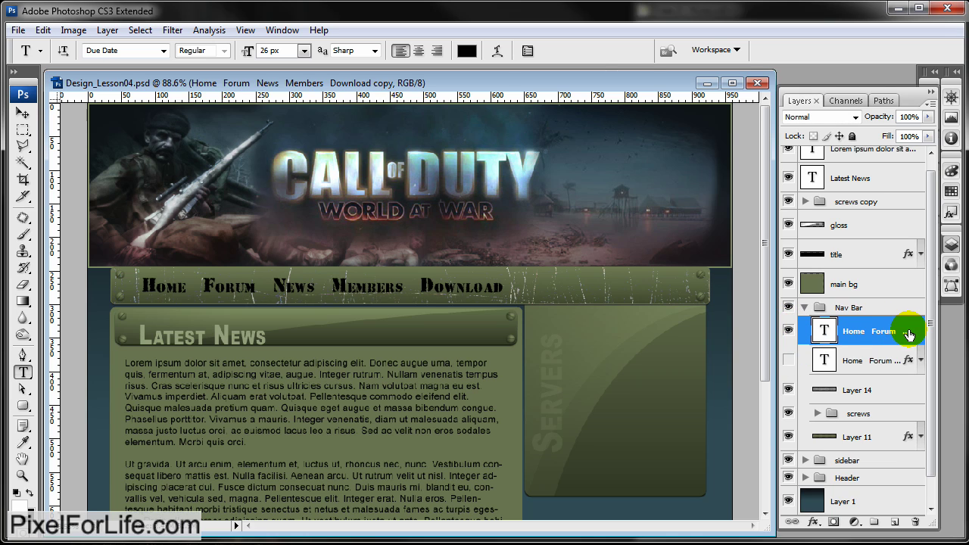
Add a Gradient Overlay to the copied nav text and set the gradient's right stop to black.
{"action": "double_click", "coordinate": [908, 331]}
{"action": "left_click_drag", "start_coordinate": [810, 115], "coordinate": [757, 96]}
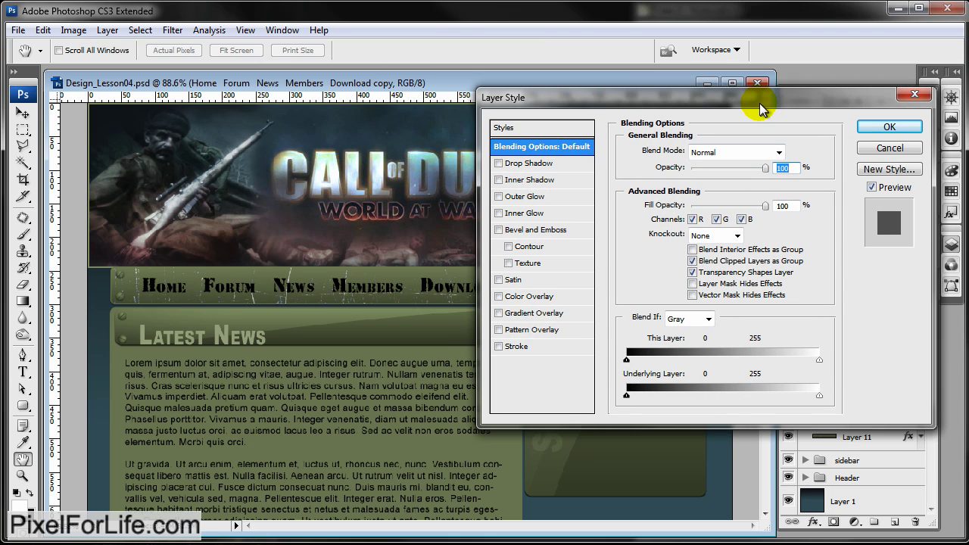
{"action": "left_click", "coordinate": [520, 311]}
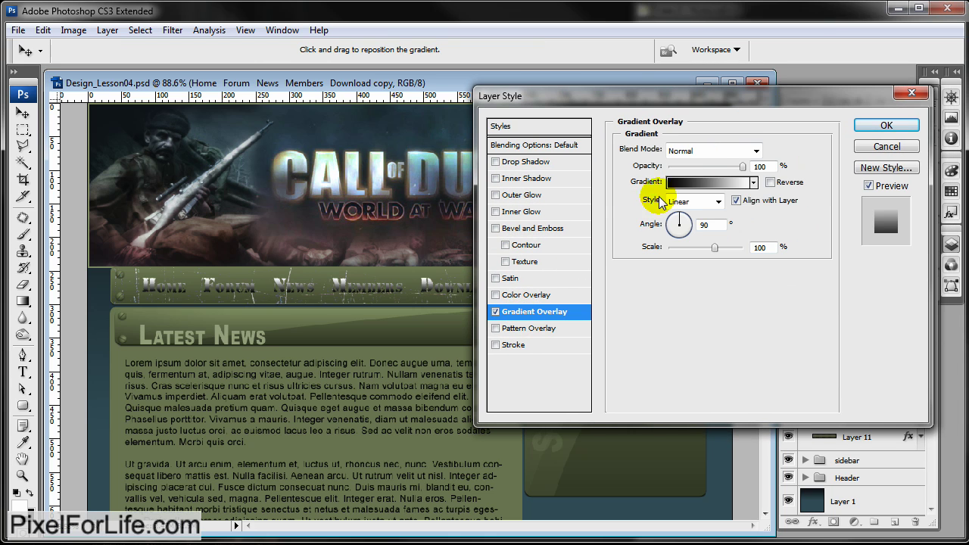
{"action": "left_click", "coordinate": [736, 182]}
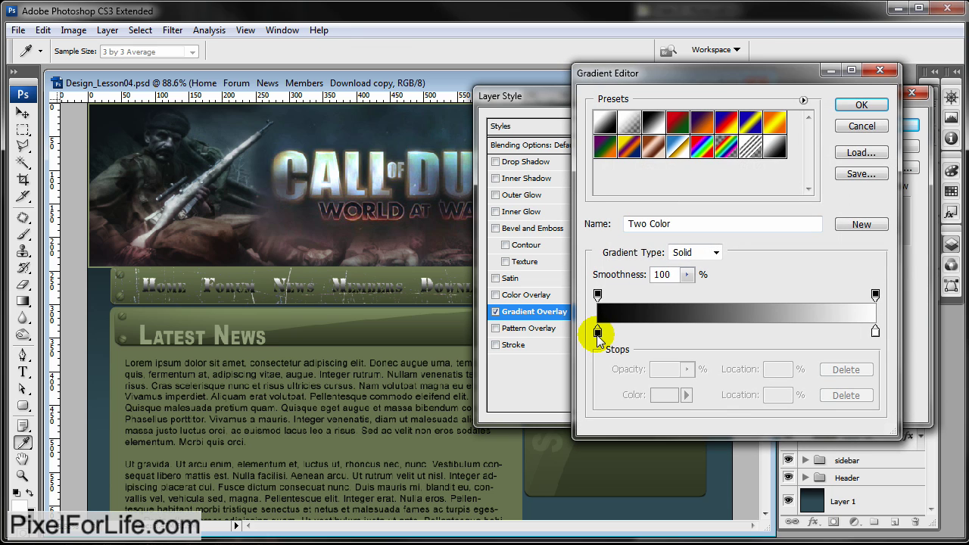
{"action": "left_click", "coordinate": [875, 332]}
{"action": "left_click", "coordinate": [664, 394]}
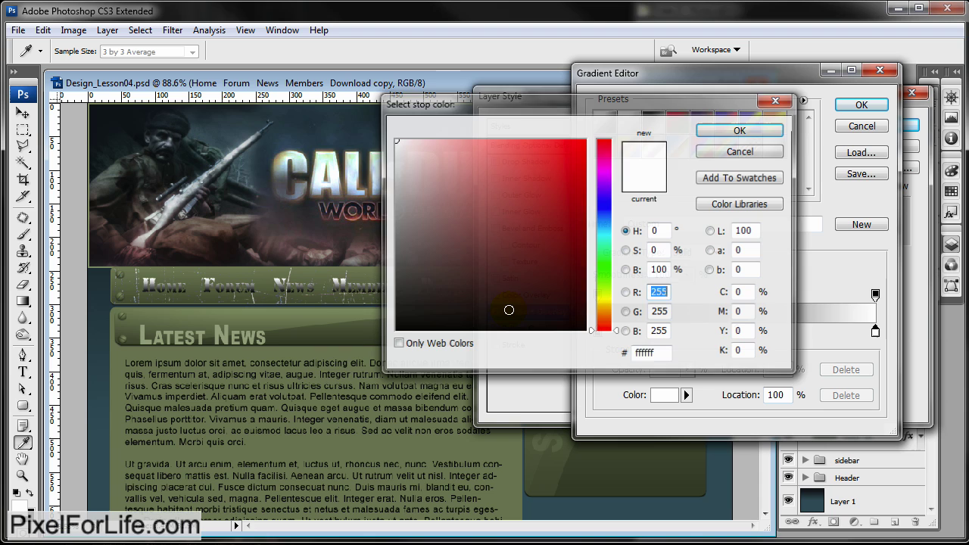
{"action": "left_click", "coordinate": [741, 130]}
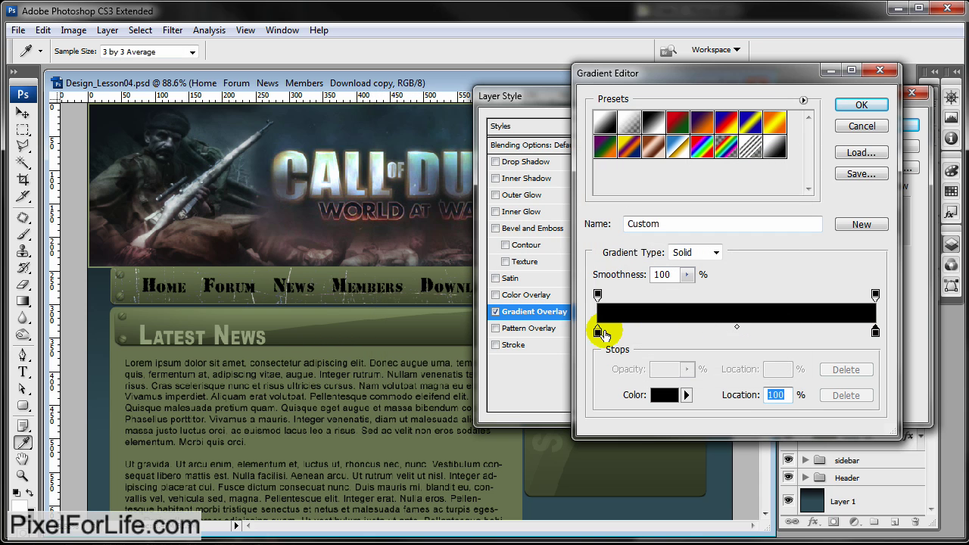
Make the left gradient stop dark red and move the midpoint to 26%.
{"action": "left_click", "coordinate": [597, 333]}
{"action": "left_click", "coordinate": [664, 394]}
{"action": "left_click_drag", "start_coordinate": [582, 245], "coordinate": [553, 258]}
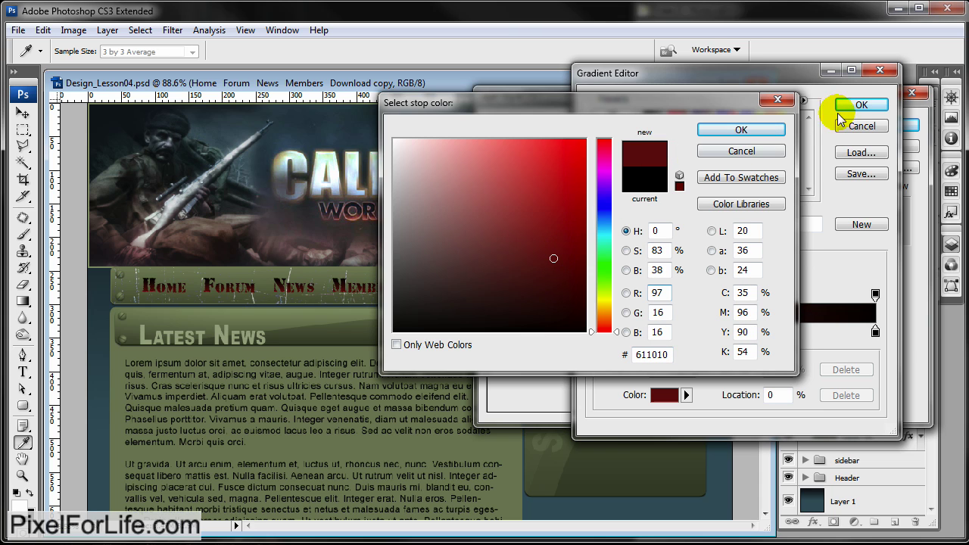
{"action": "left_click", "coordinate": [770, 129]}
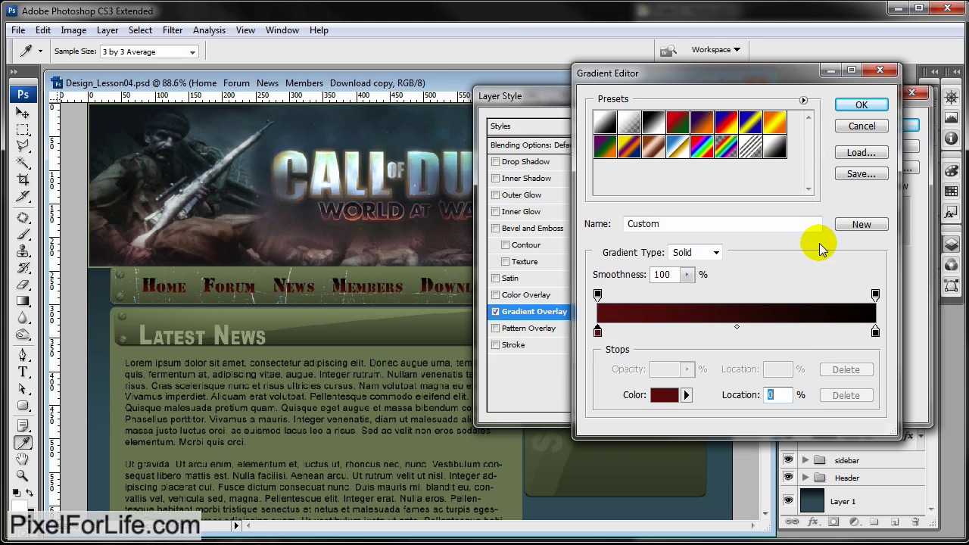
{"action": "left_click", "coordinate": [736, 331]}
{"action": "left_click", "coordinate": [742, 340]}
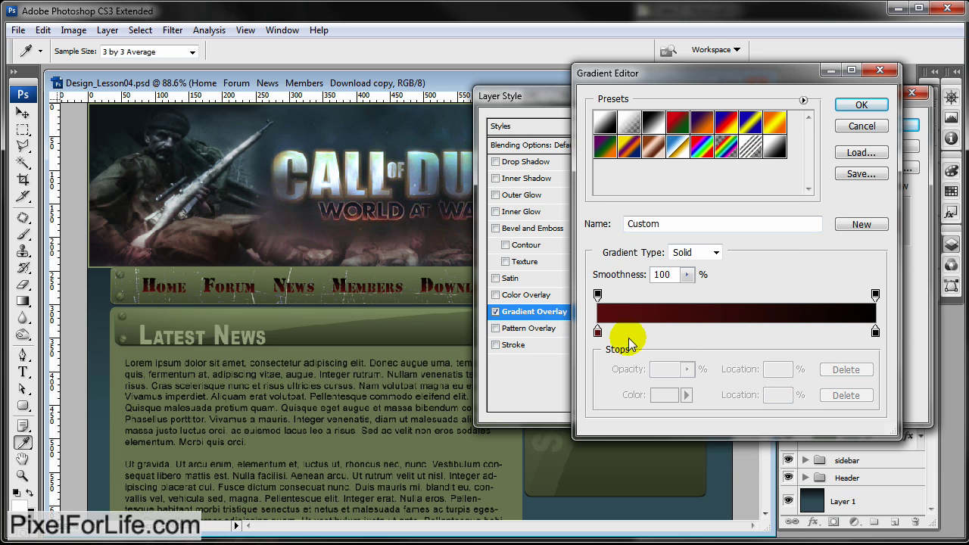
{"action": "left_click", "coordinate": [597, 331]}
{"action": "left_click_drag", "start_coordinate": [738, 331], "coordinate": [693, 333]}
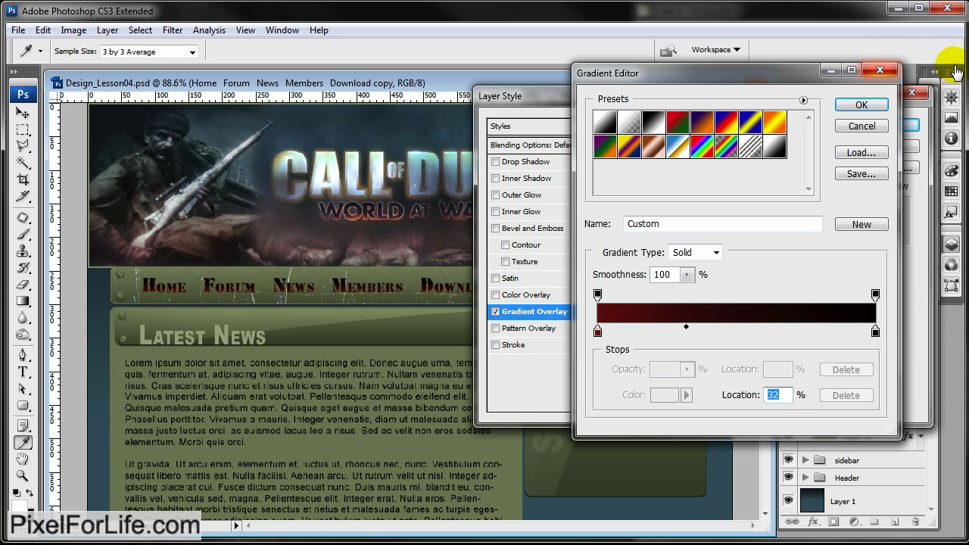
{"action": "left_click_drag", "start_coordinate": [685, 328], "coordinate": [670, 329]}
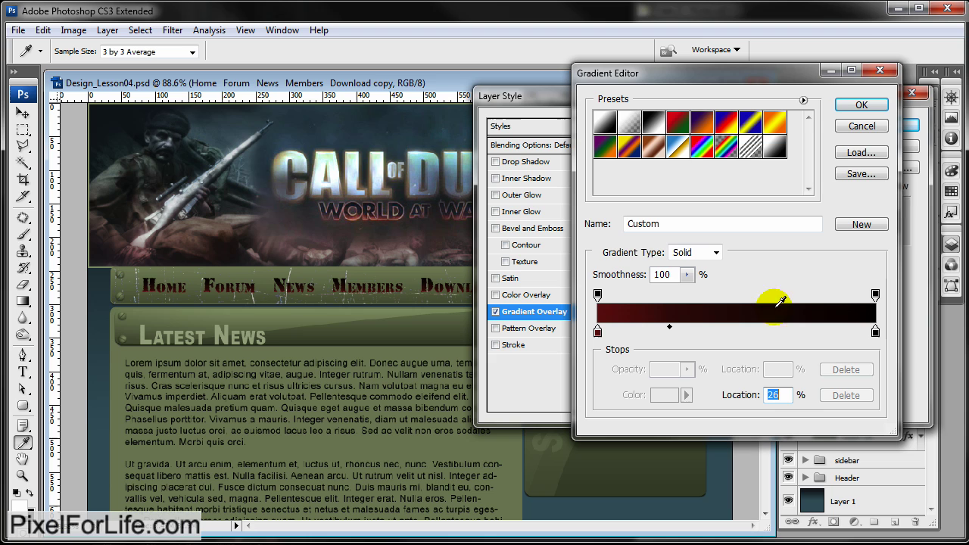
{"action": "left_click", "coordinate": [861, 105]}
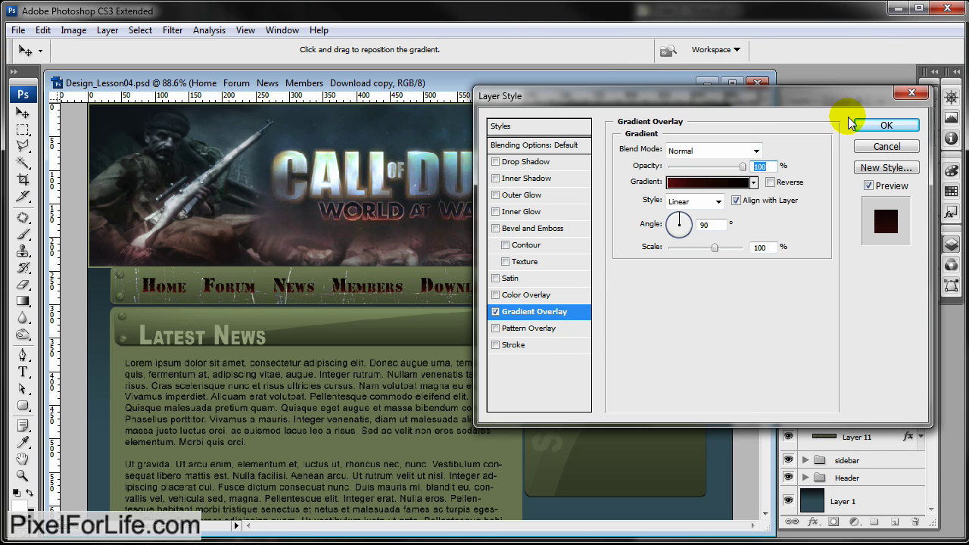
Add a red Stroke outline to the nav text copy, thinned from 3 px to 1 px.
{"action": "left_click_drag", "start_coordinate": [716, 92], "coordinate": [738, 67]}
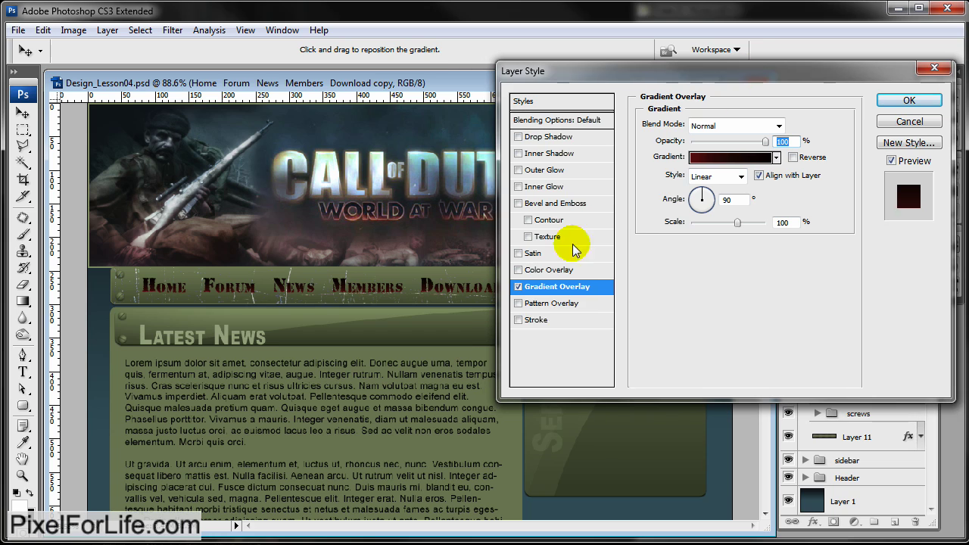
{"action": "left_click", "coordinate": [518, 321]}
{"action": "left_click", "coordinate": [561, 321]}
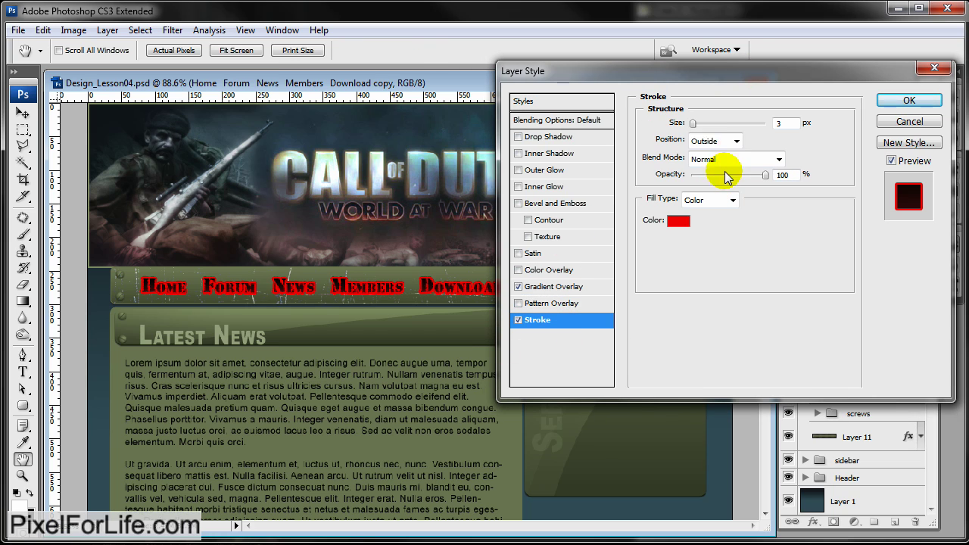
{"action": "left_click_drag", "start_coordinate": [693, 123], "coordinate": [649, 124]}
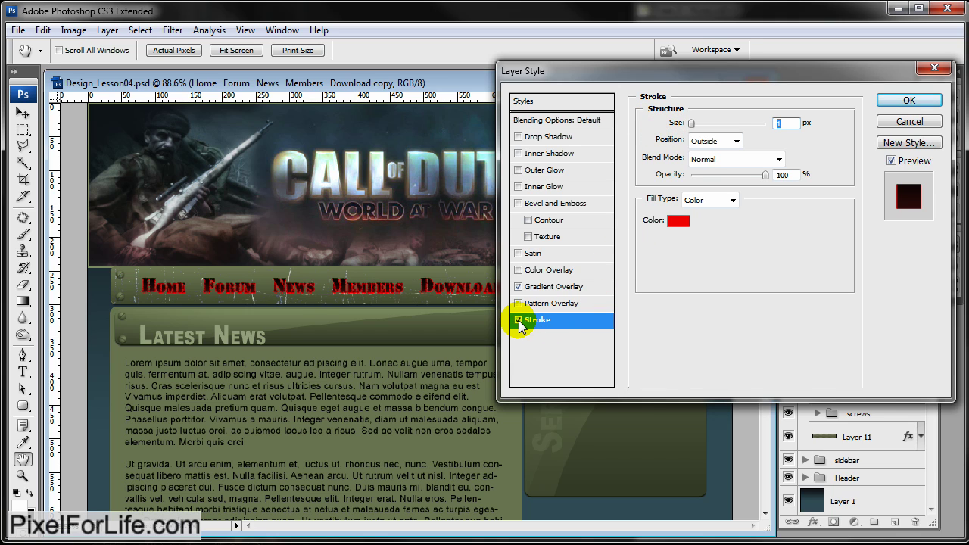
Apply the styles, rename the layers 'nav - original' and 'nav - rollover', and show only the original.
{"action": "left_click", "coordinate": [912, 101]}
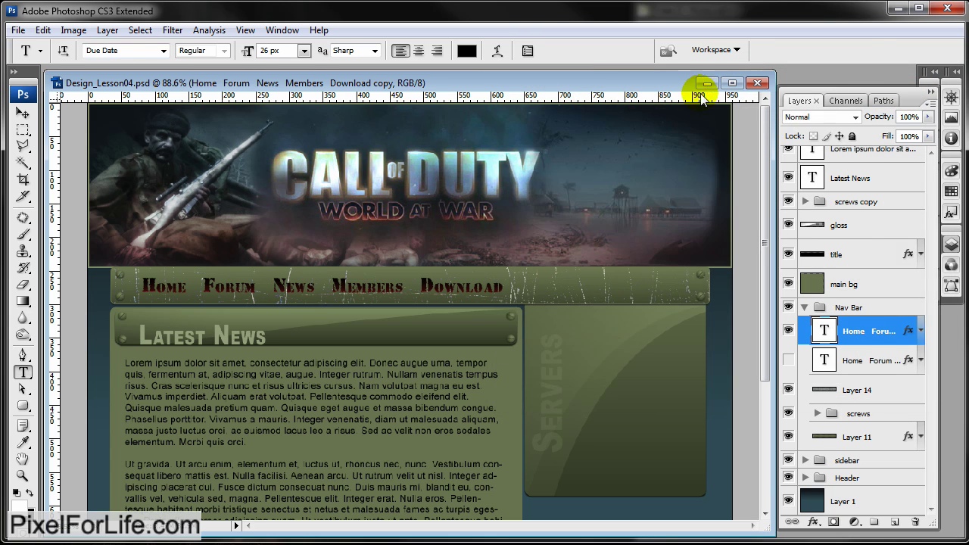
{"action": "double_click", "coordinate": [862, 360]}
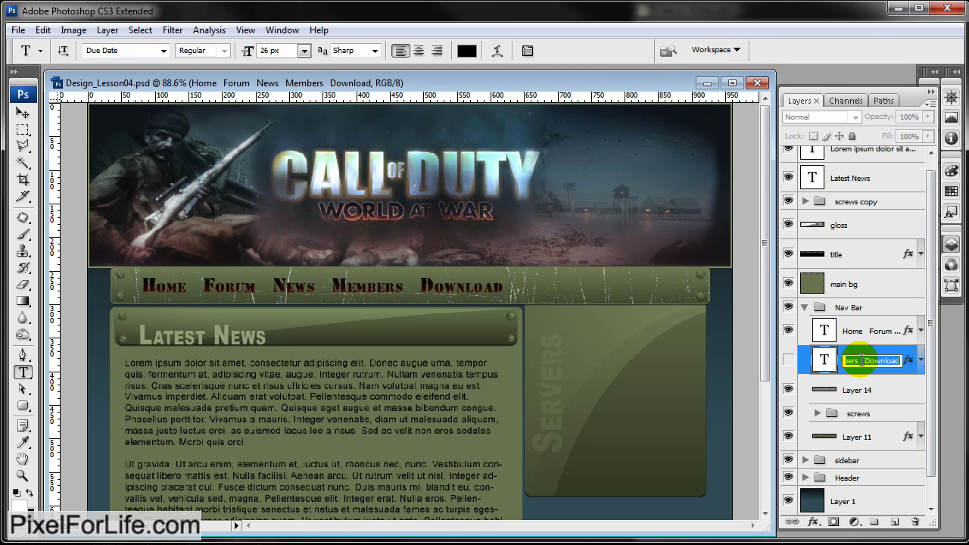
{"action": "type", "text": "nav - original"}
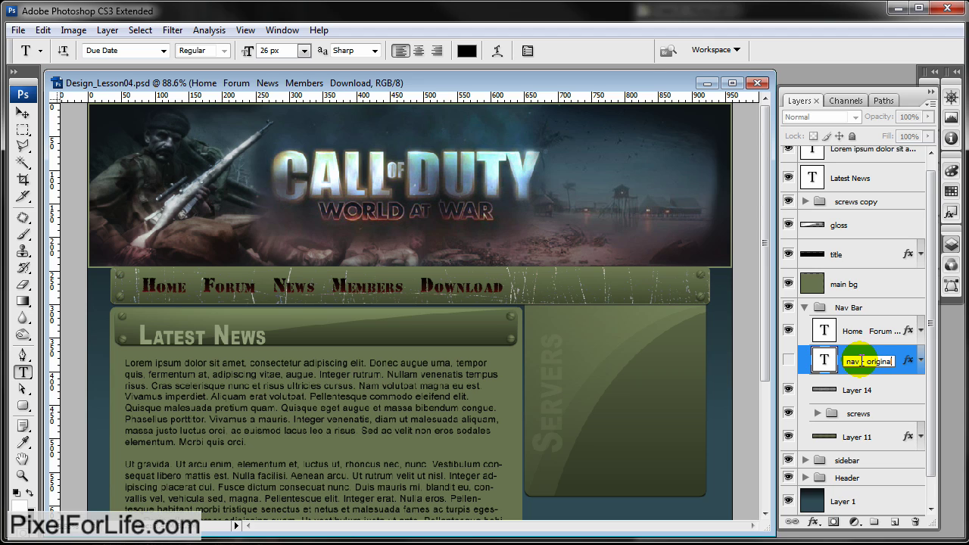
{"action": "double_click", "coordinate": [873, 331]}
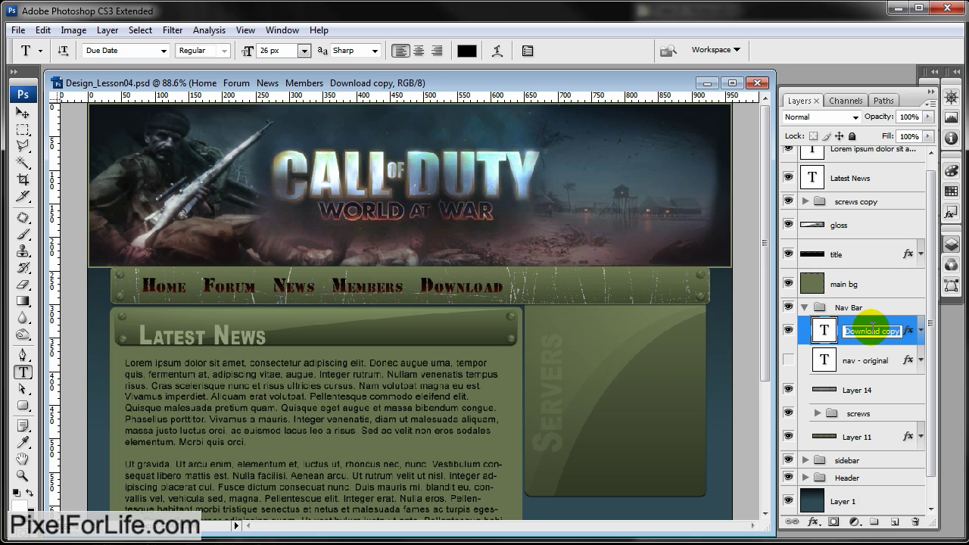
{"action": "type", "text": "nav - rollover"}
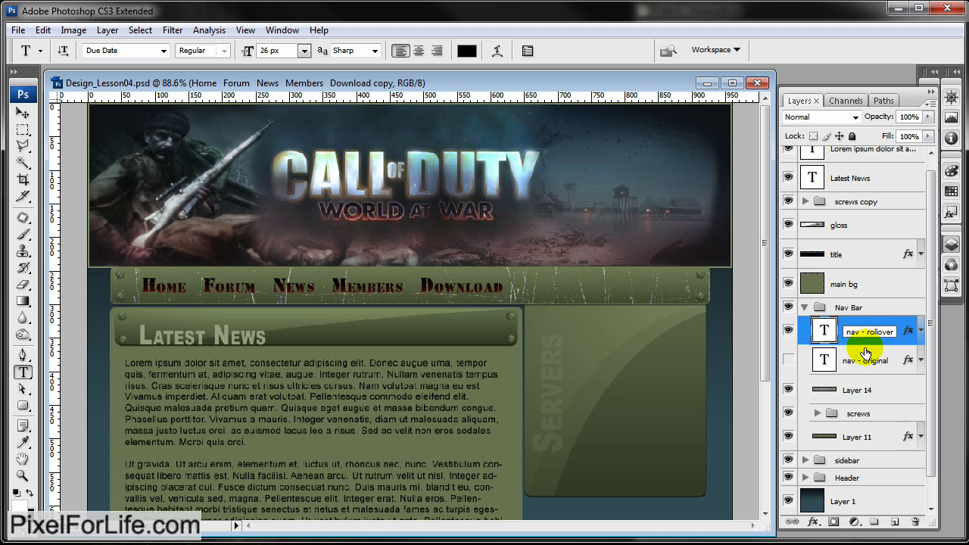
{"action": "left_click", "coordinate": [865, 361]}
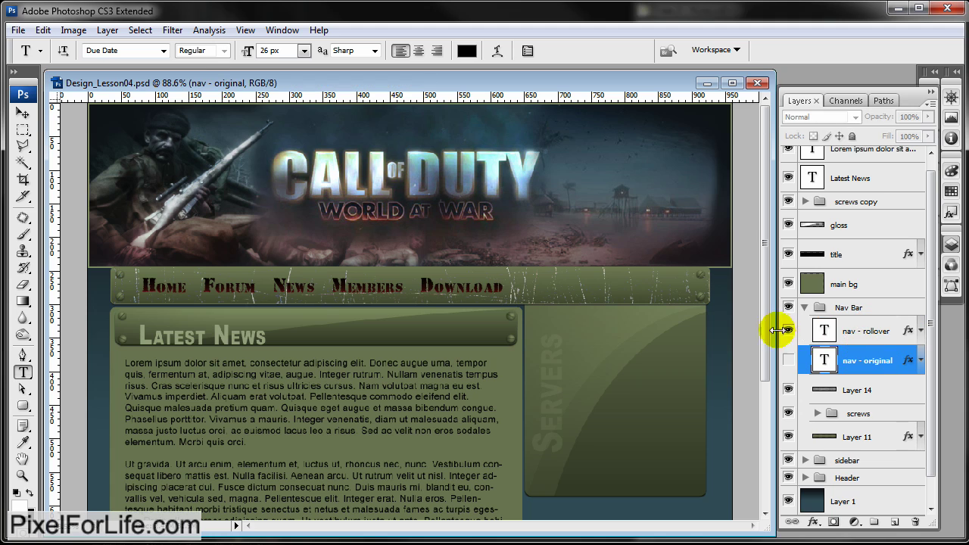
{"action": "left_click", "coordinate": [788, 331]}
{"action": "left_click", "coordinate": [788, 360]}
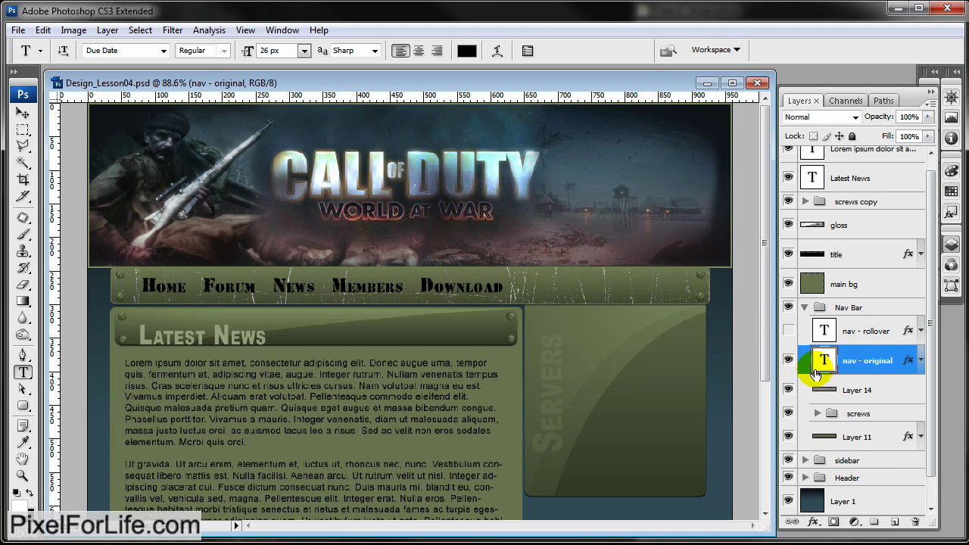
Collapse the Nav Bar group folder, hiding its nav - original and nav - rollover layers.
{"action": "left_click", "coordinate": [805, 307]}
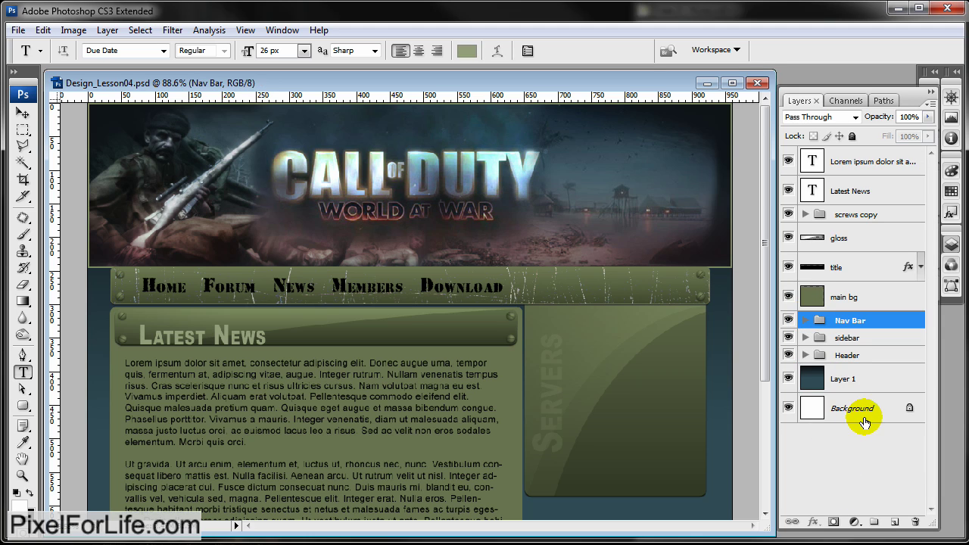